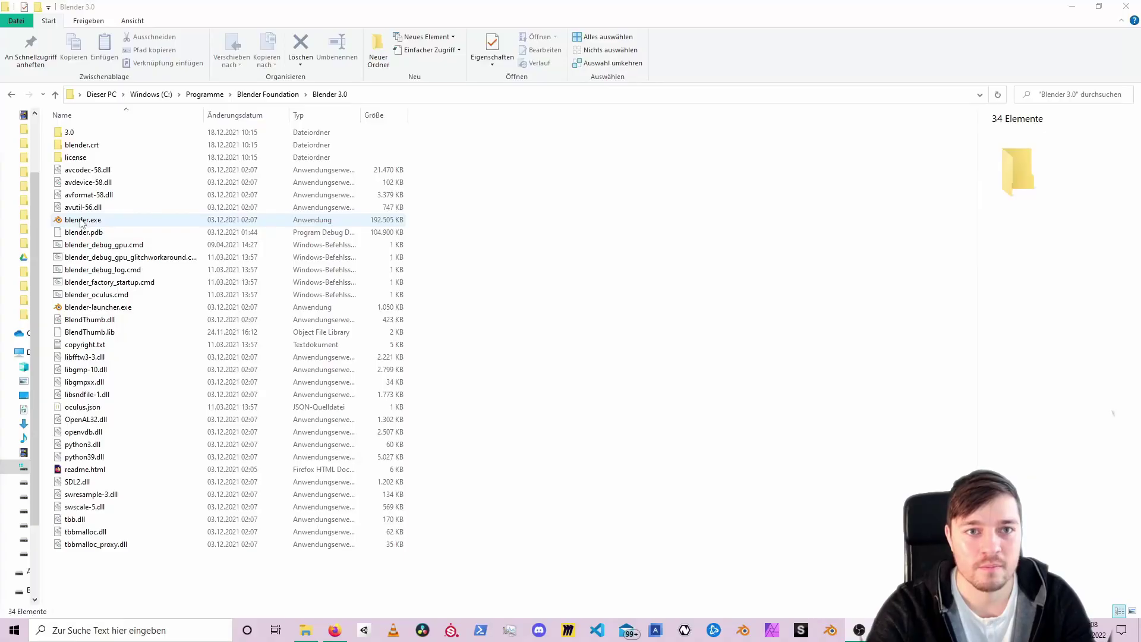
# Step: Launch blender.exe from File Explorer with Run as administrator
pyautogui.click(75, 220)
pyautogui.rightClick(82, 222)
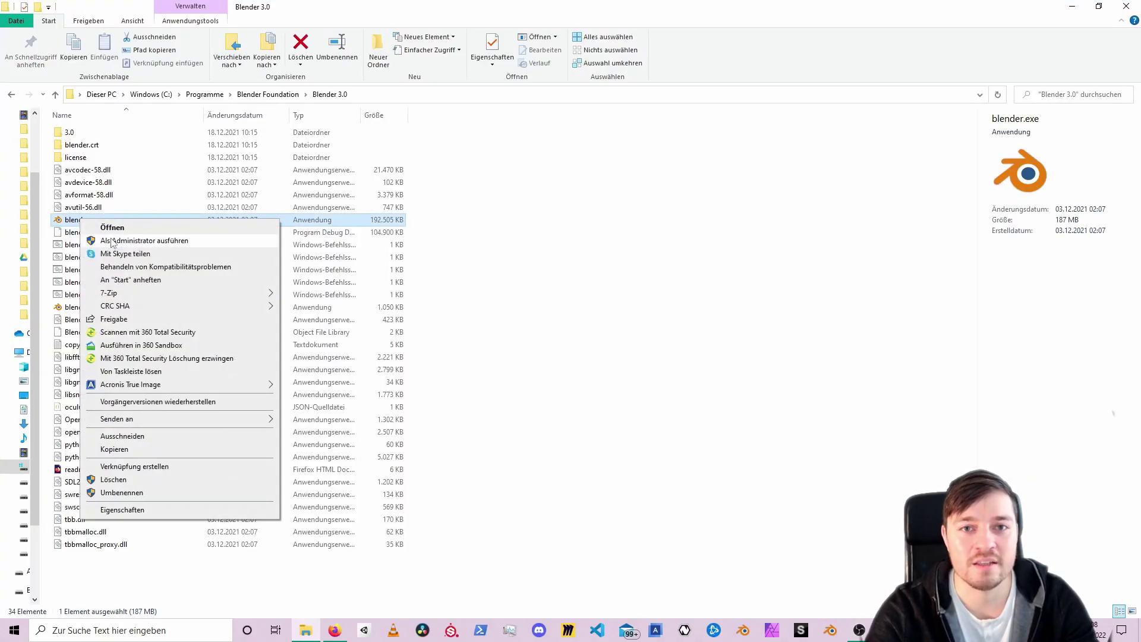
pyautogui.click(113, 240)
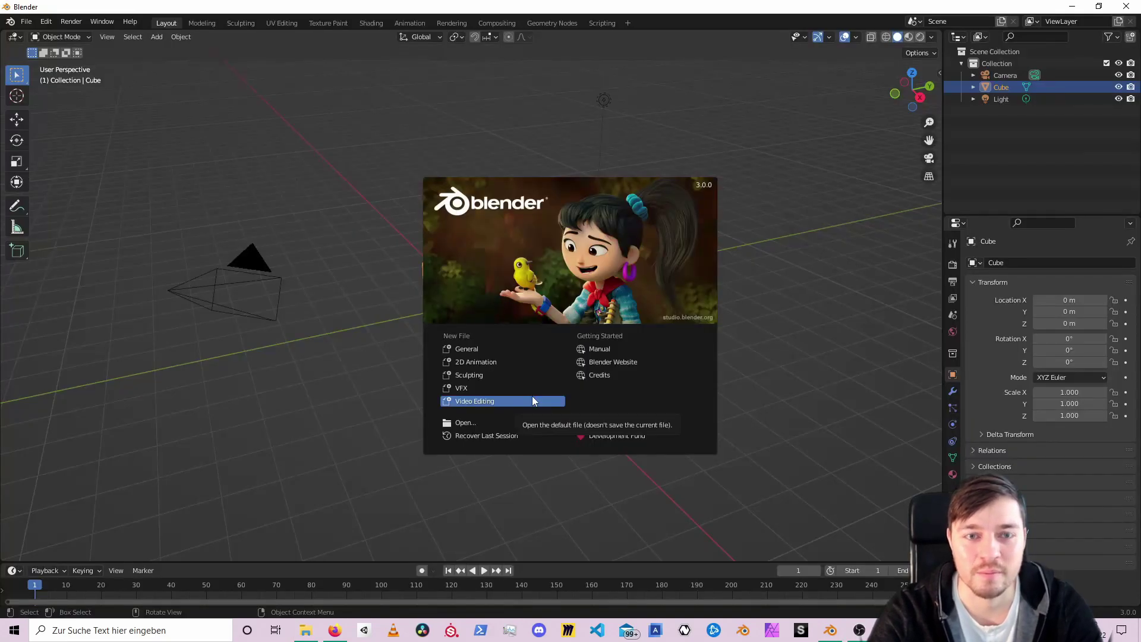
# Step: Dismiss the splash screen and toggle Blender's system console from the Window menu
pyautogui.click(359, 294)
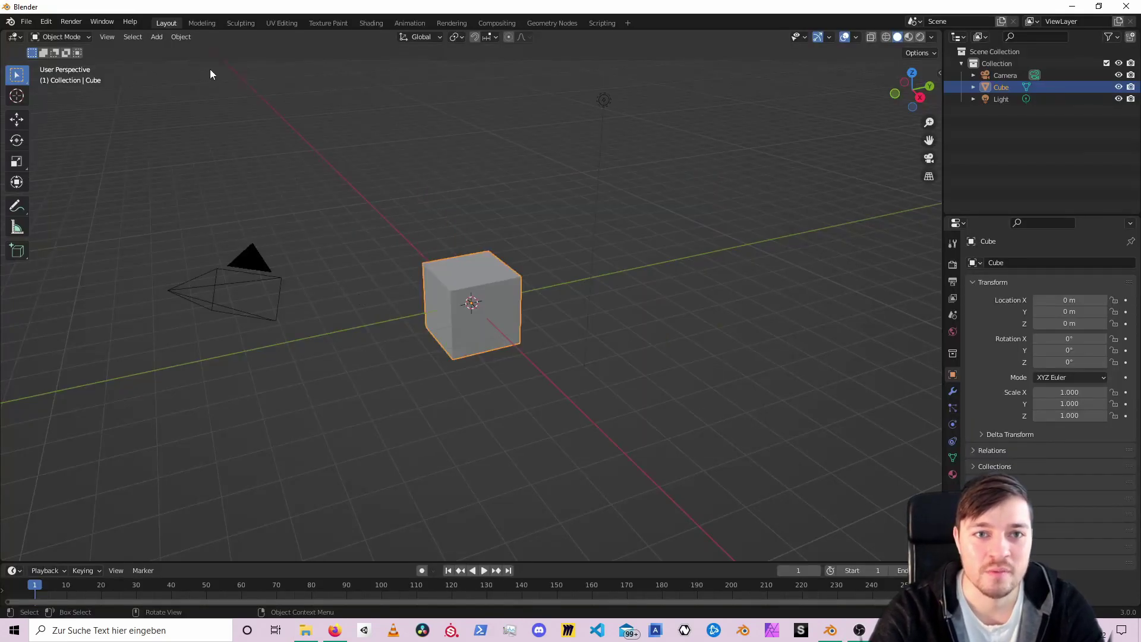
pyautogui.click(96, 25)
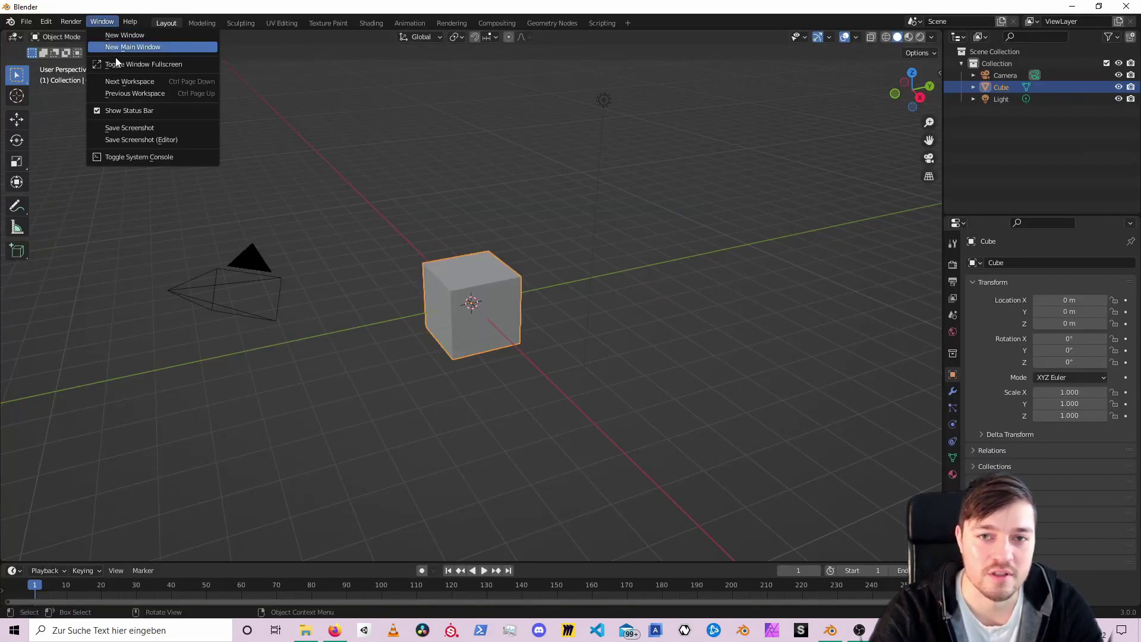
pyautogui.click(144, 157)
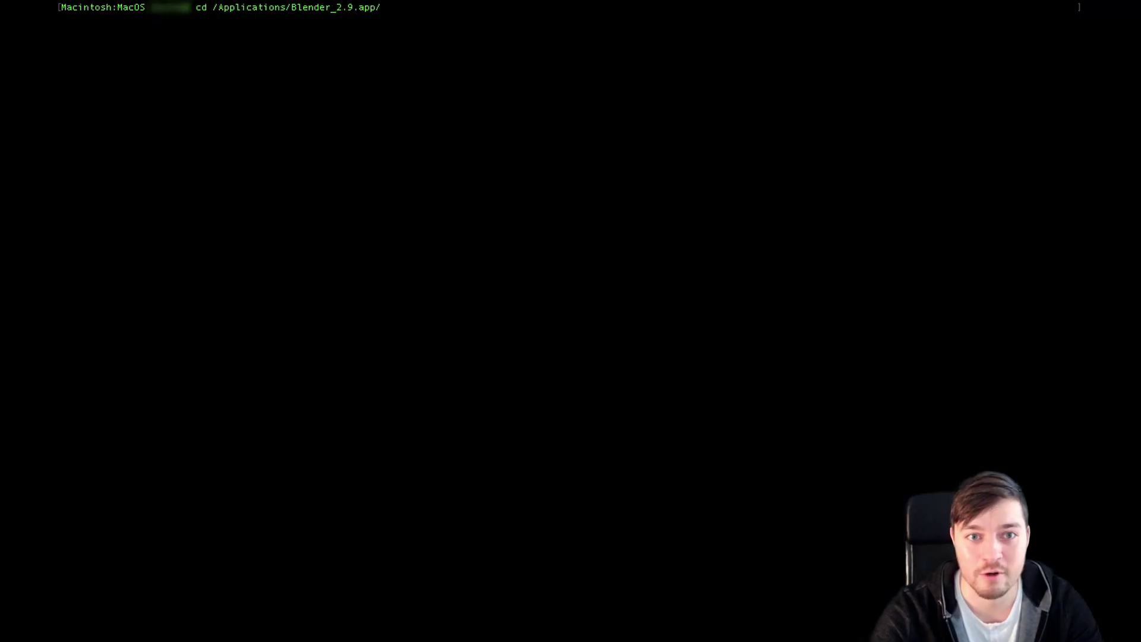
# Step: Start Blender with sudo from /Applications/Blender_2.9.app/Contents/MacOS/
pyautogui.write('Contents/MacOS/')
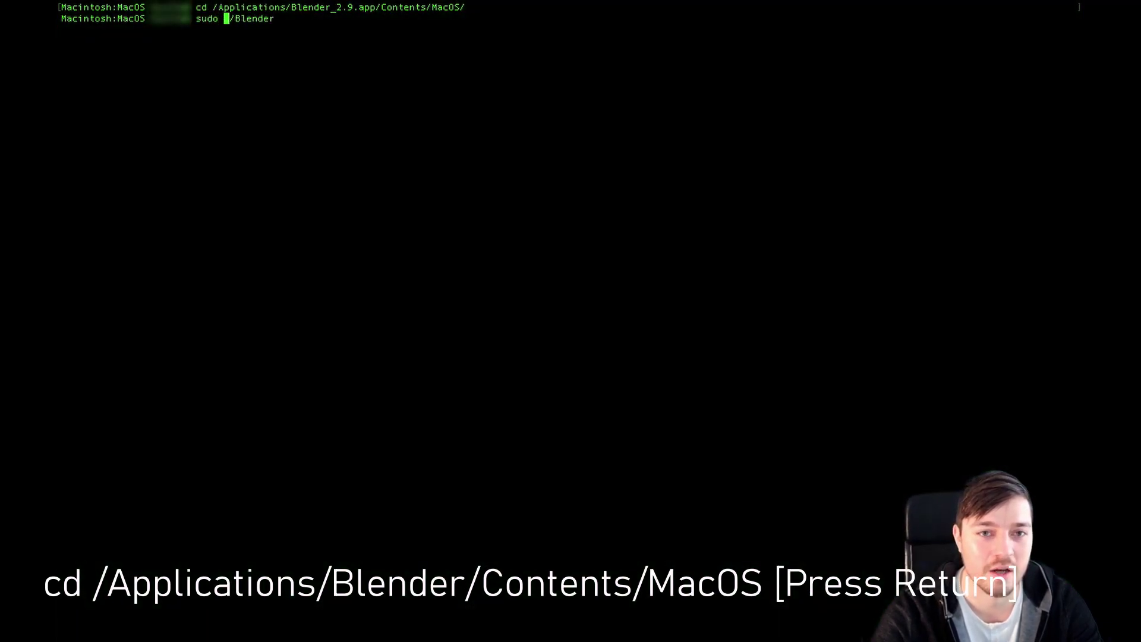
pyautogui.press('Return')
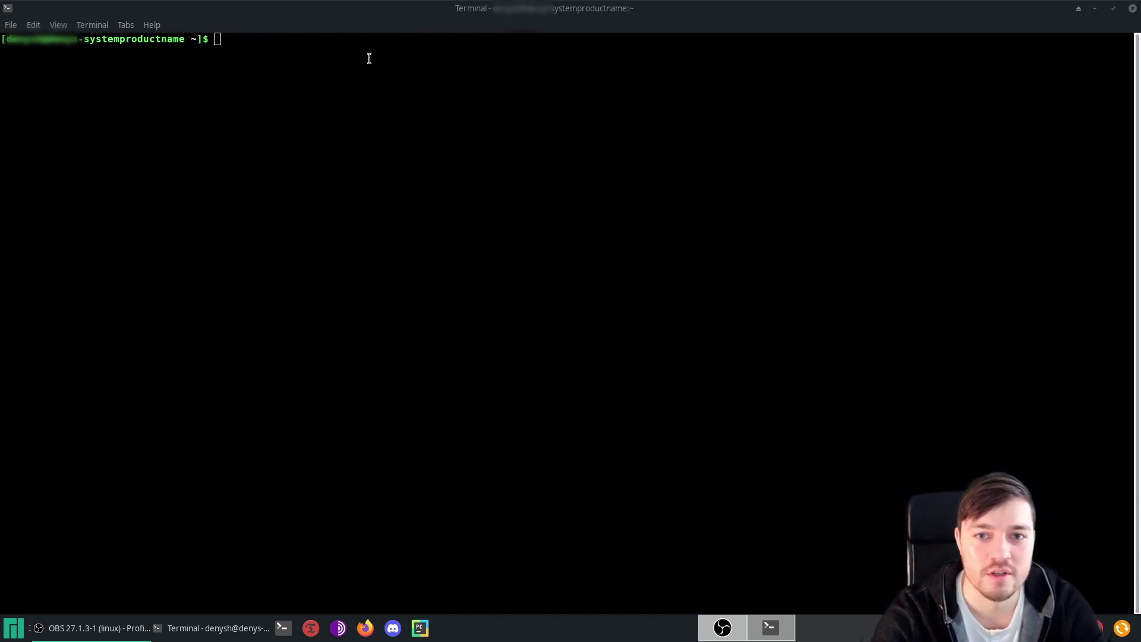
# Step: Run cd /usr/bin and then sudo ./blender to open Blender 2.91.0 as superuser
pyautogui.write('cd /usr/bin')
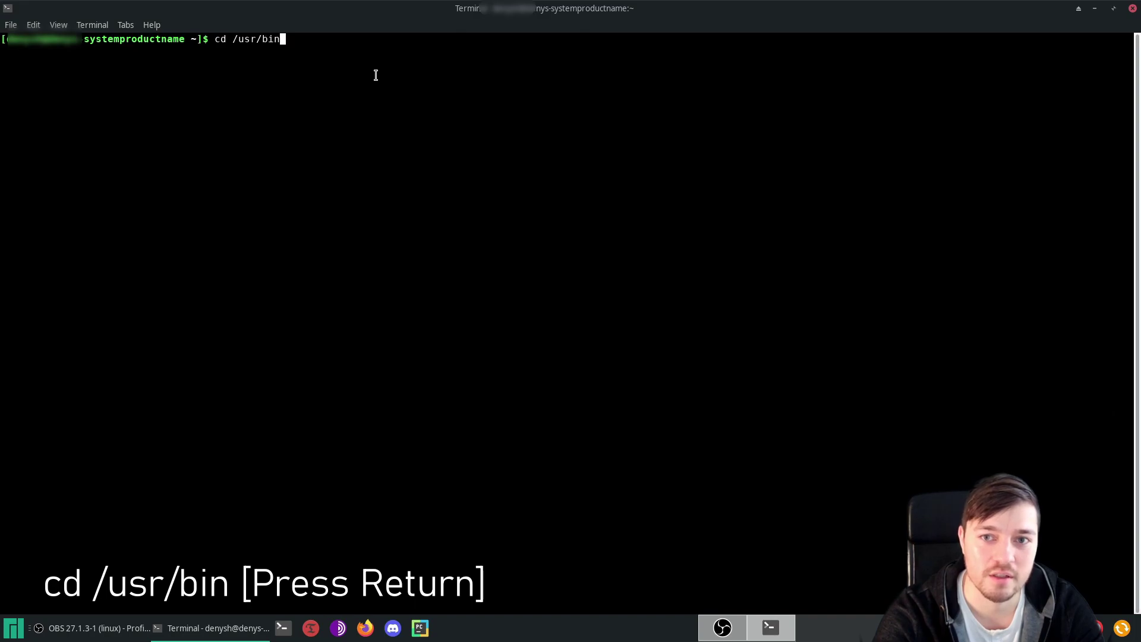
pyautogui.press('Return')
pyautogui.write('sudo ./B')
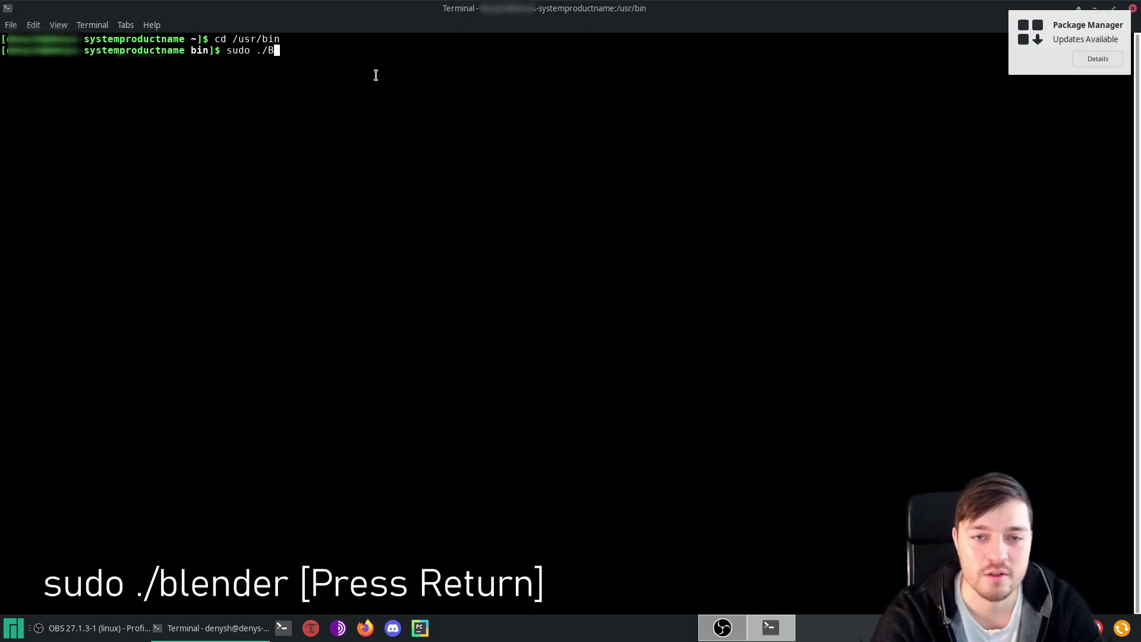
pyautogui.press('BackSpace')
pyautogui.write('blender')
pyautogui.press('Return')
pyautogui.press('Return')
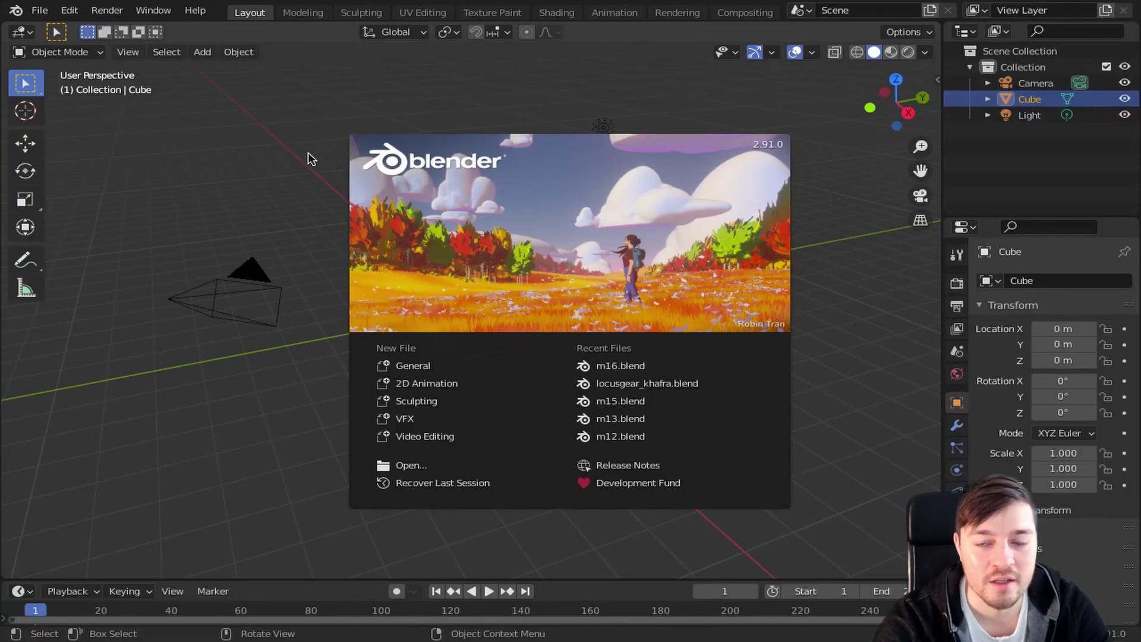
# Step: Install BlendArMocap.zip as an add-on from Edit > Preferences > Add-ons
pyautogui.click(308, 152)
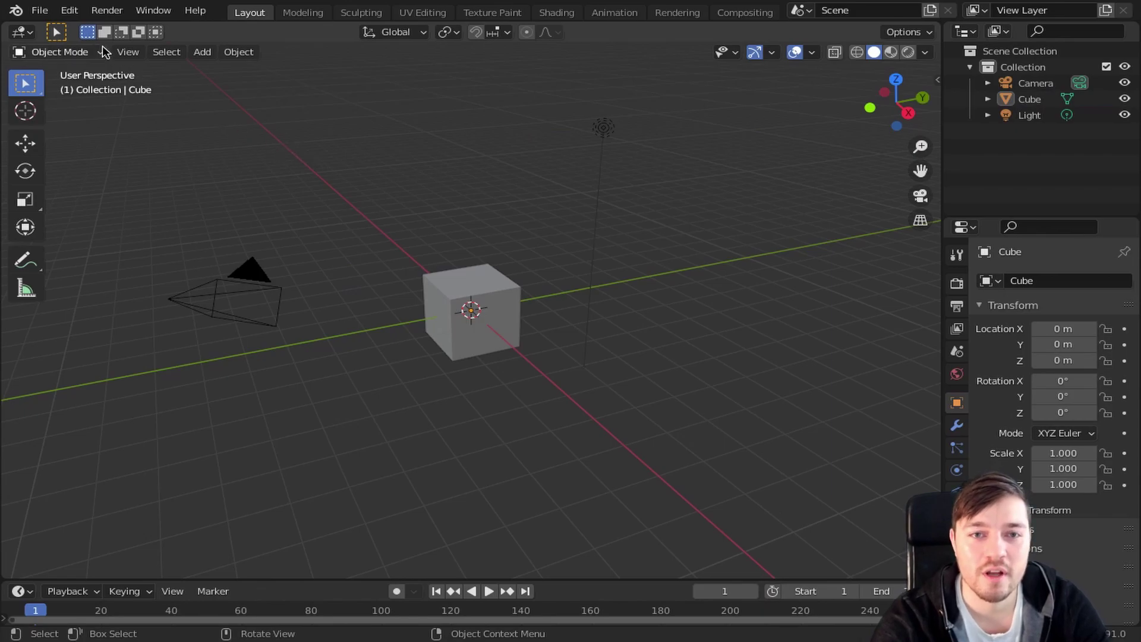
pyautogui.click(78, 13)
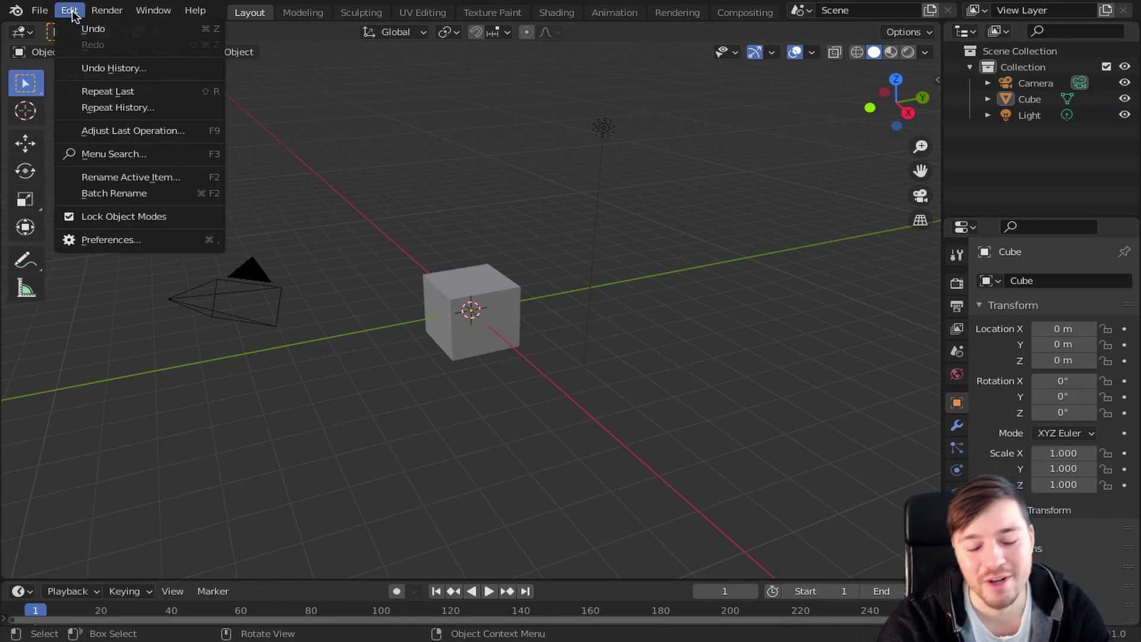
pyautogui.click(117, 239)
pyautogui.moveTo(300, 37); pyautogui.dragTo(523, 92)
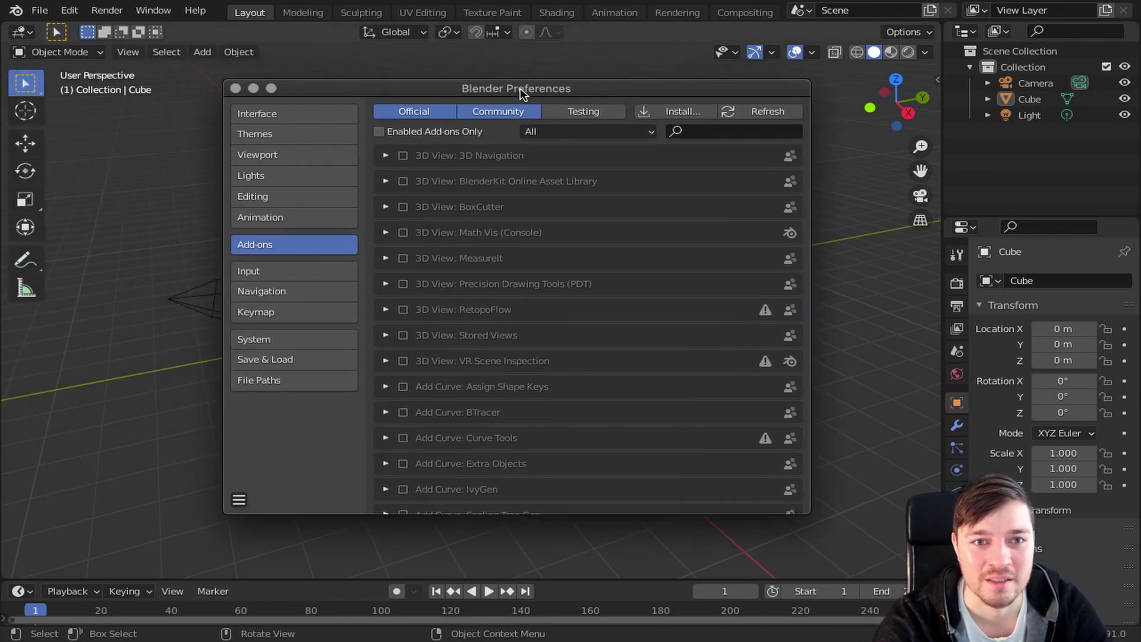
pyautogui.click(665, 113)
pyautogui.click(169, 411)
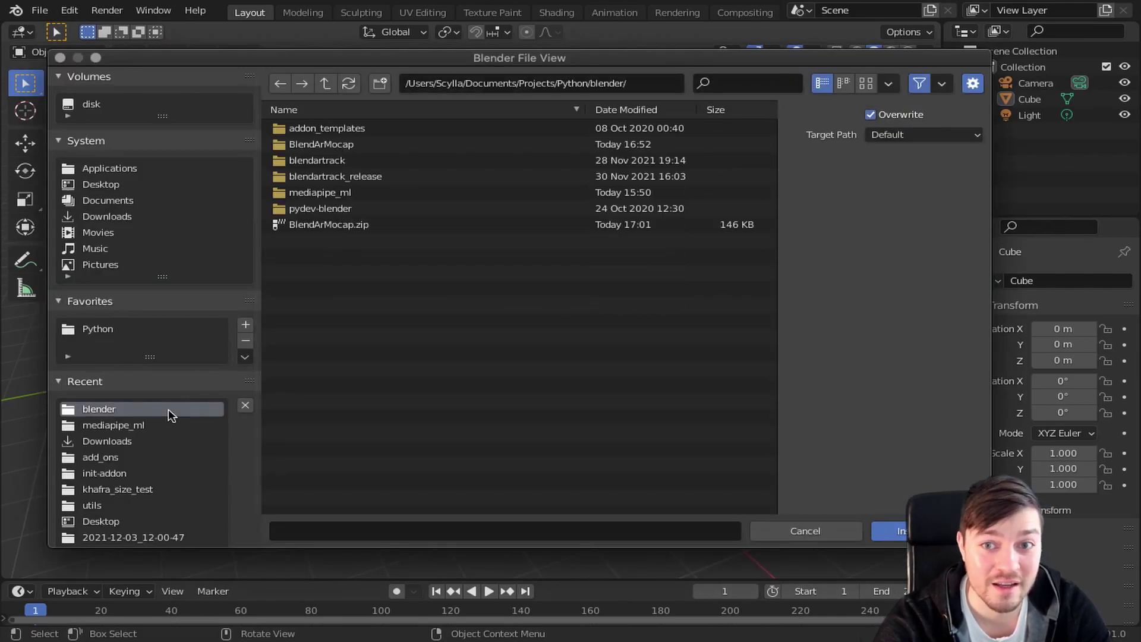
pyautogui.click(327, 224)
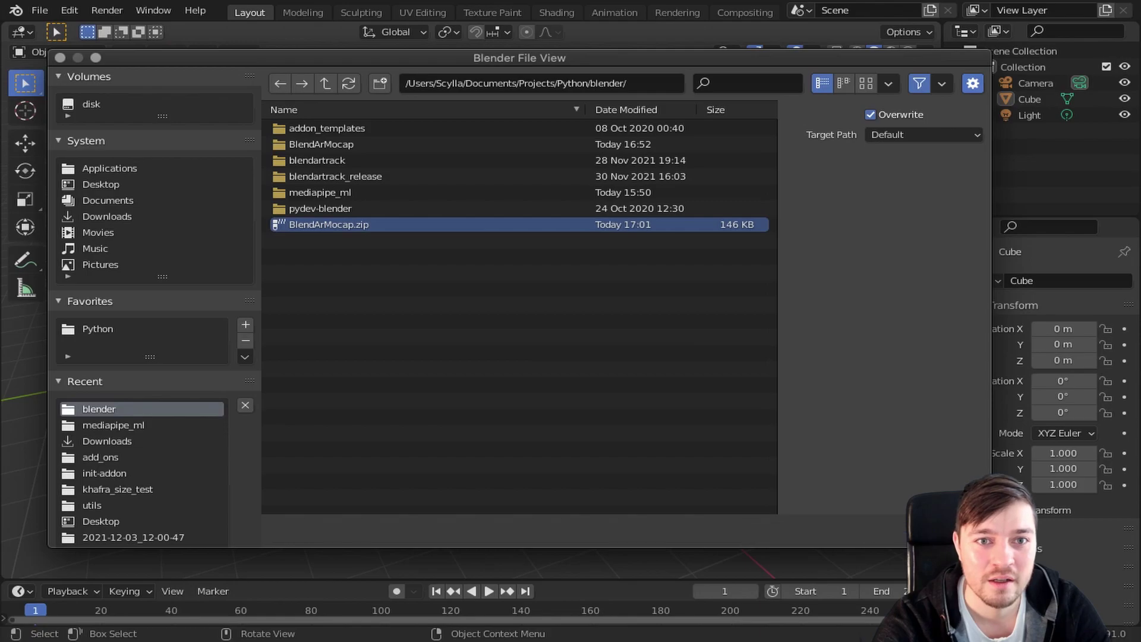
pyautogui.click(888, 530)
# Step: Find the add-on by searching 'BlendAr', enable BlendArMocap and install its dependencies
pyautogui.click(713, 132)
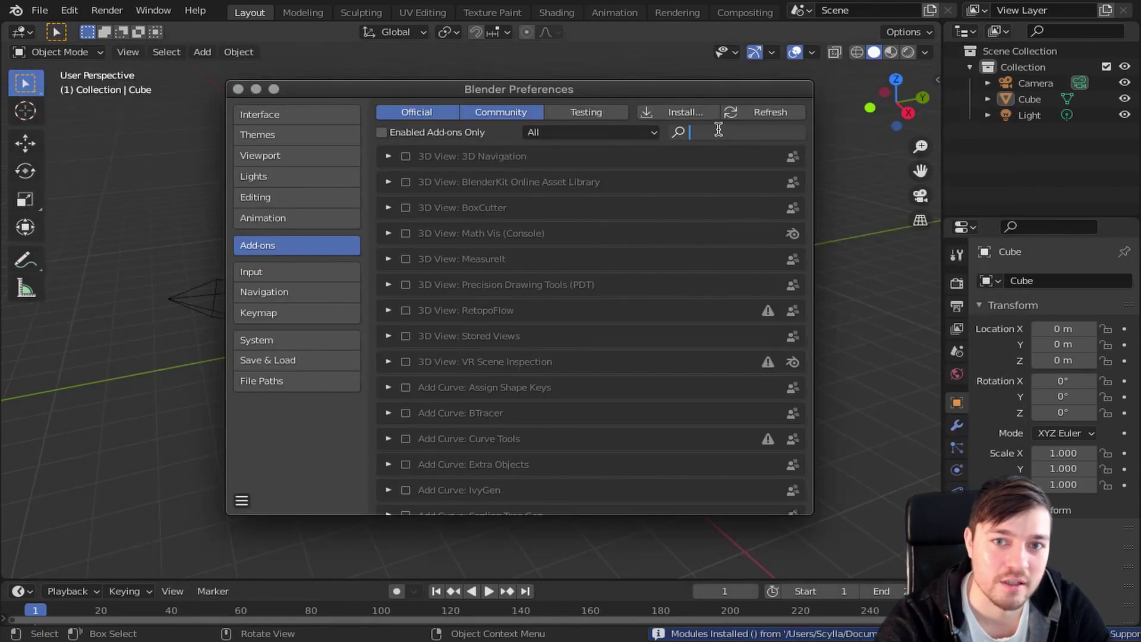
pyautogui.write('BlendAr')
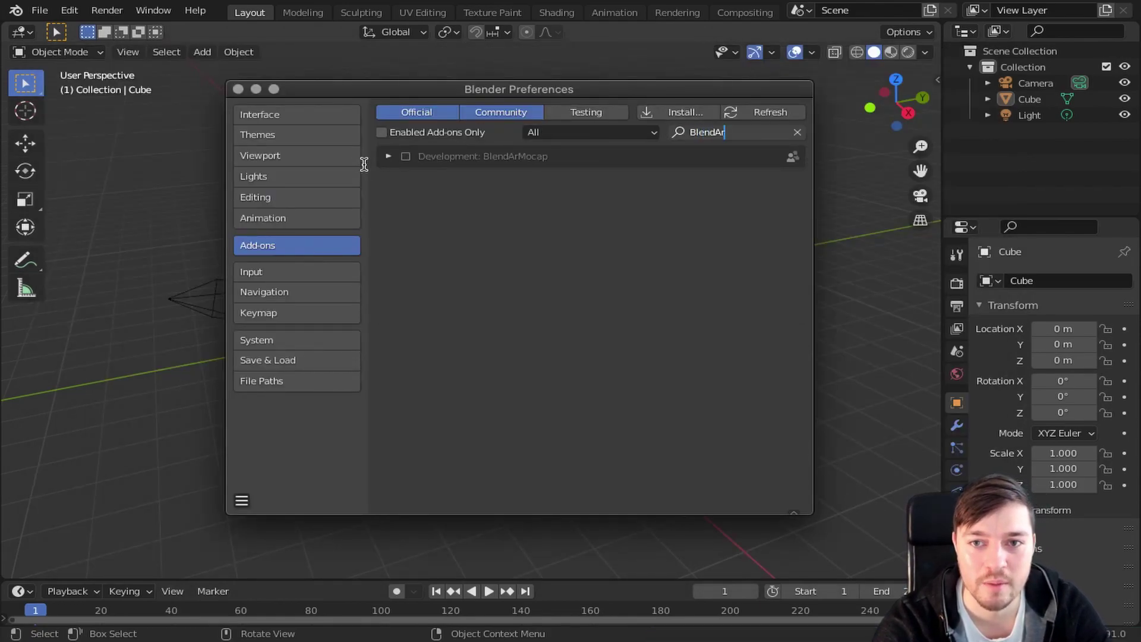
pyautogui.click(388, 157)
pyautogui.click(387, 158)
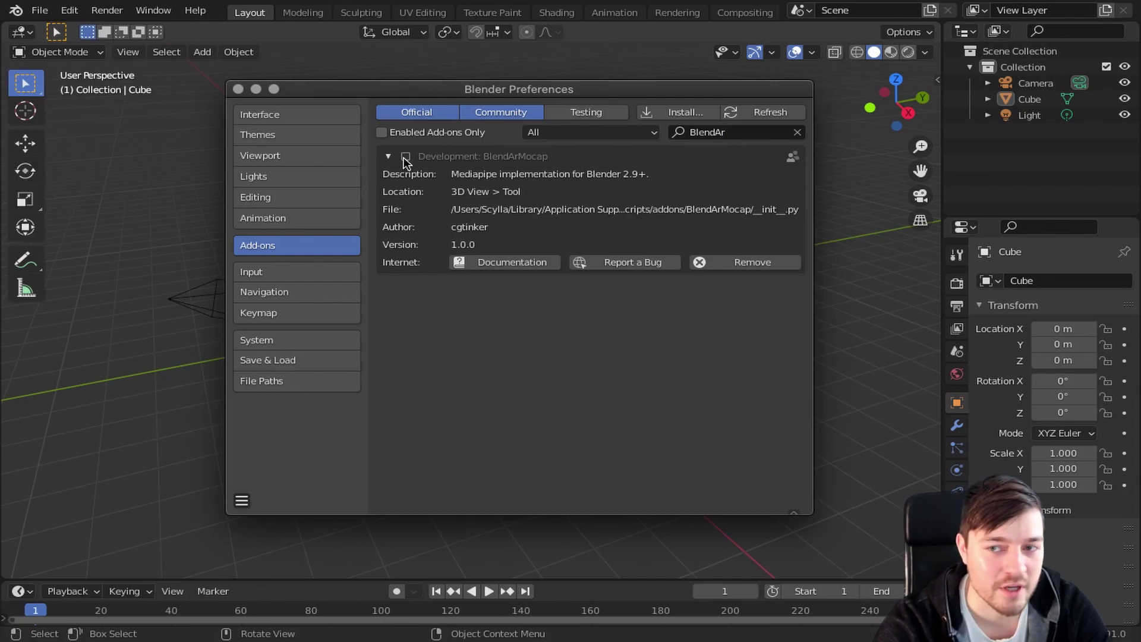
pyautogui.click(405, 156)
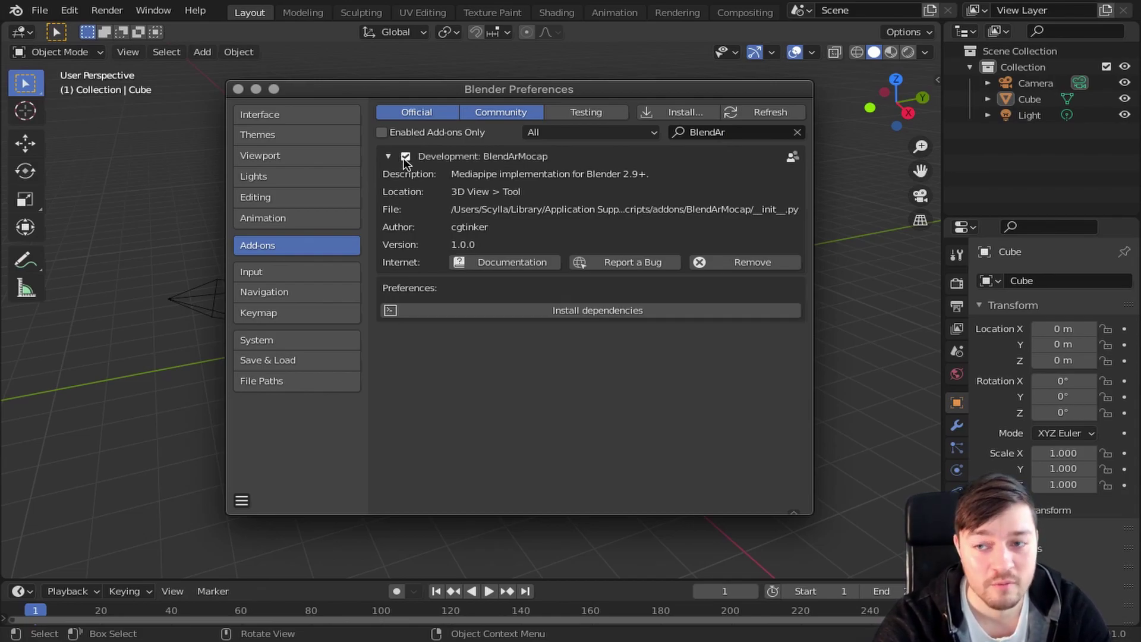
pyautogui.click(577, 315)
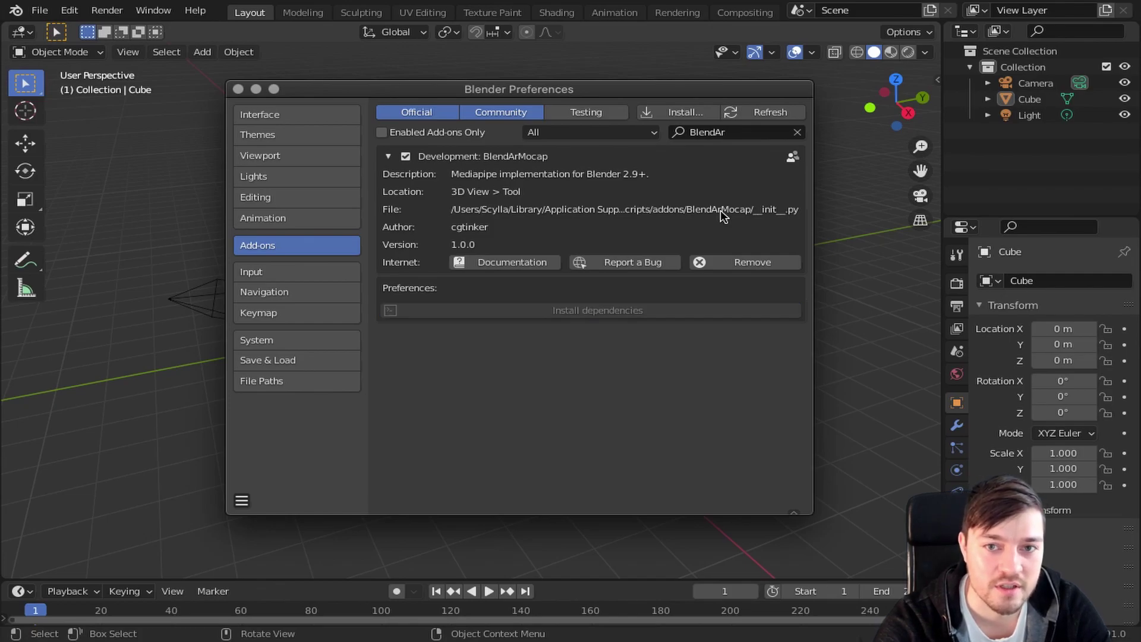
# Step: Close Preferences and show the BlendArMocap sidebar tab with Detect and Animation Transfer settings
pyautogui.click(239, 88)
pyautogui.click(493, 297)
pyautogui.click(598, 305)
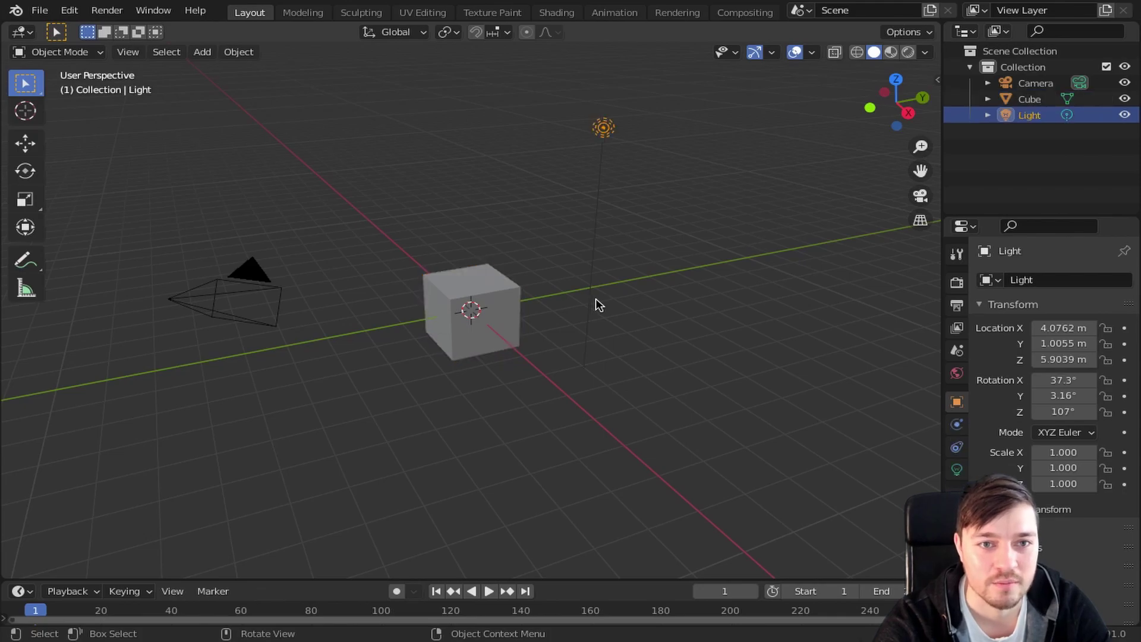
pyautogui.press('n')
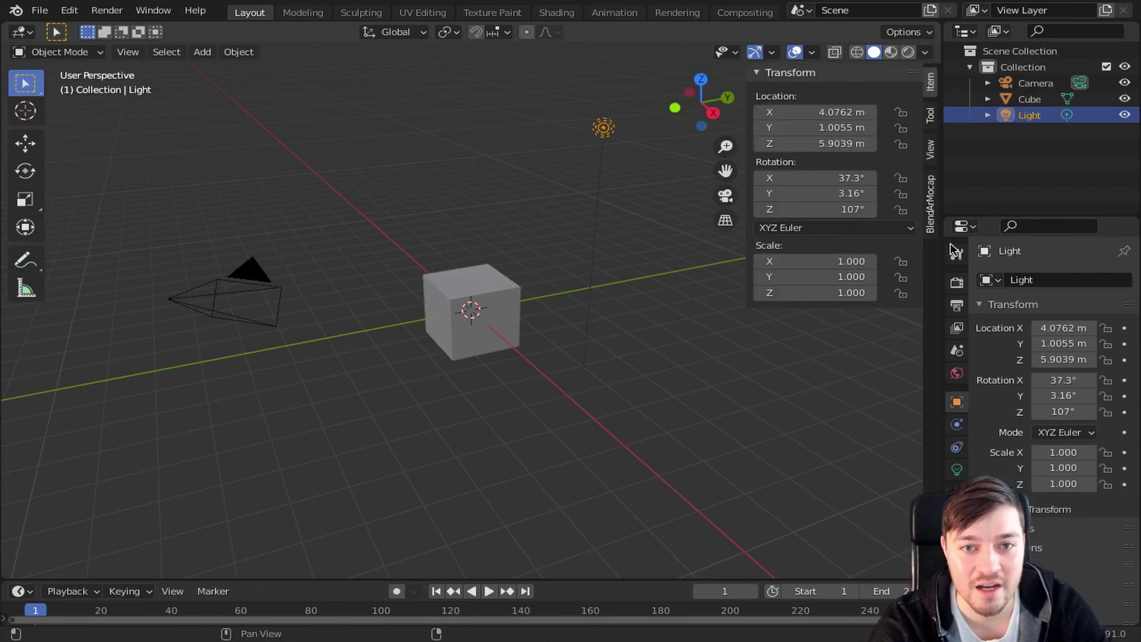
pyautogui.click(930, 210)
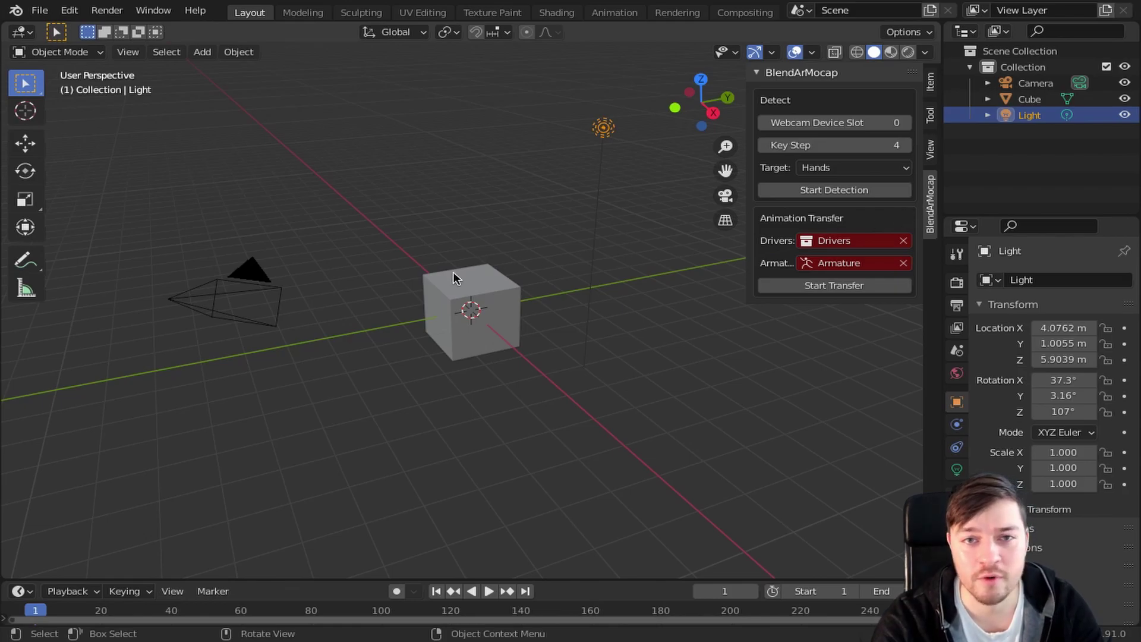
pyautogui.scroll(5, 454, 272)
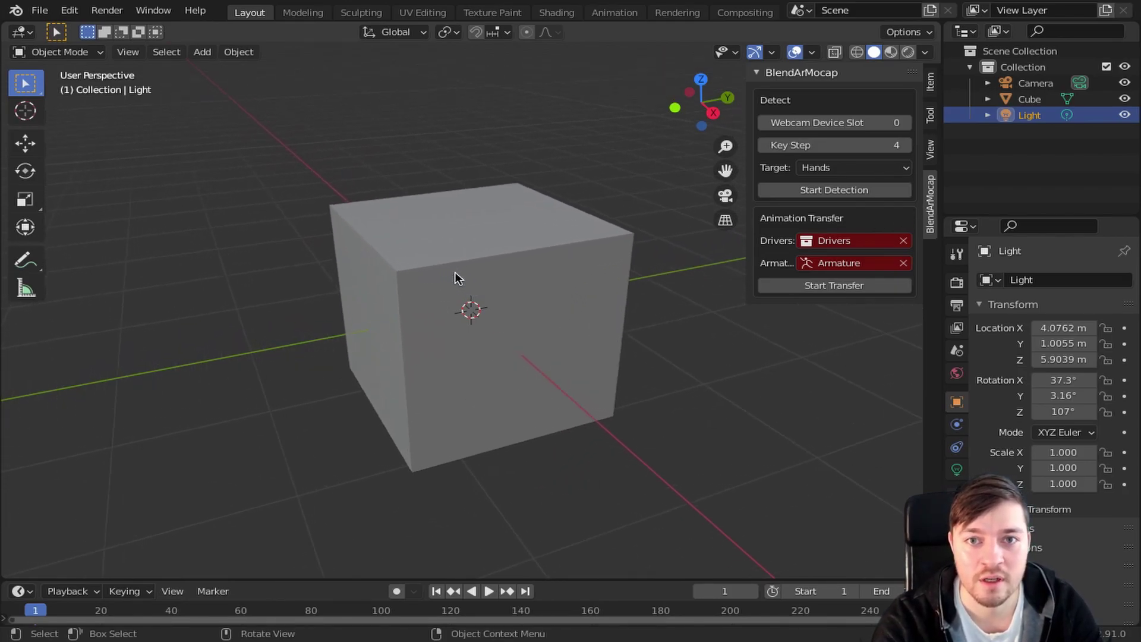
# Step: Select and delete all three default objects in the scene
pyautogui.press('a')
pyautogui.press('x')
pyautogui.click(455, 274)
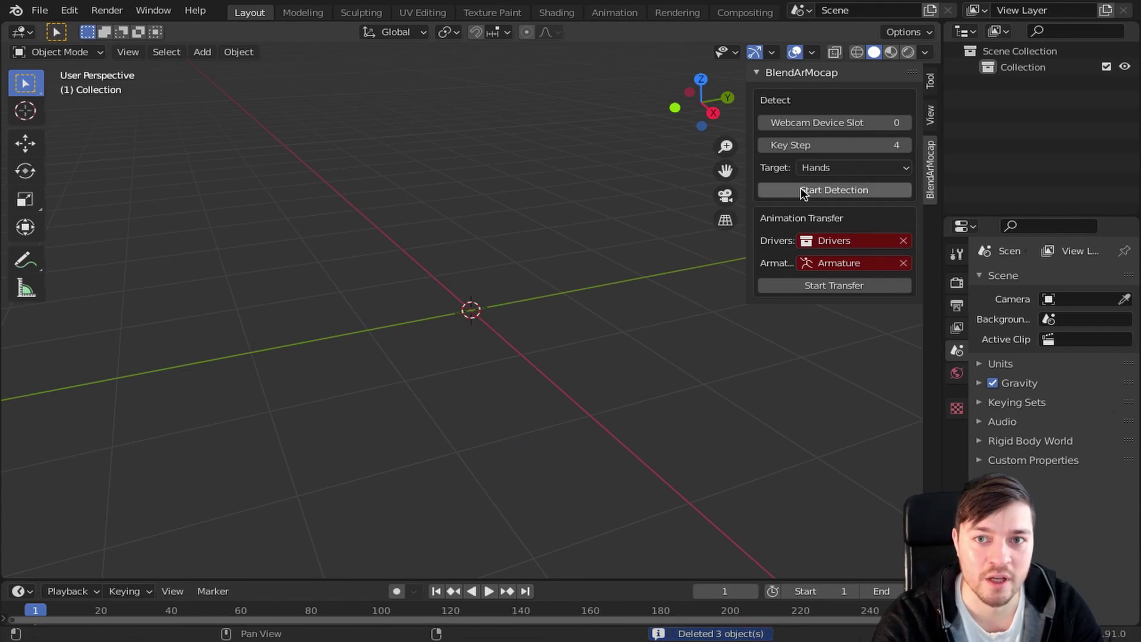
# Step: Start webcam detection targeting Hands
pyautogui.click(820, 190)
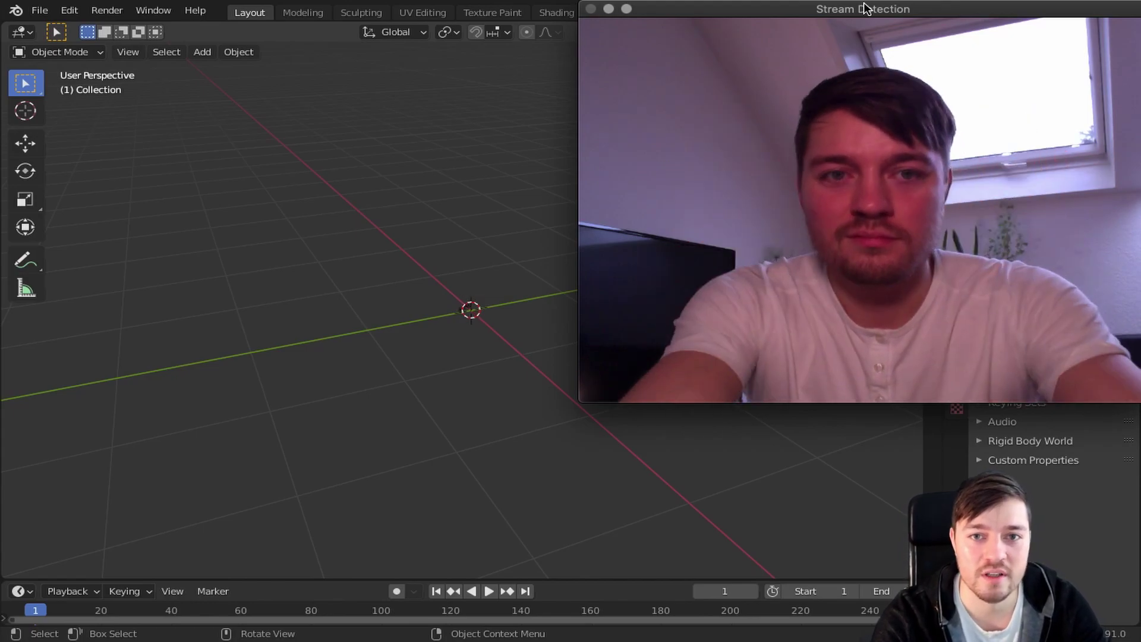
# Step: End the hand stream, then record a face detection run and stop it with Esc
pyautogui.press('q')
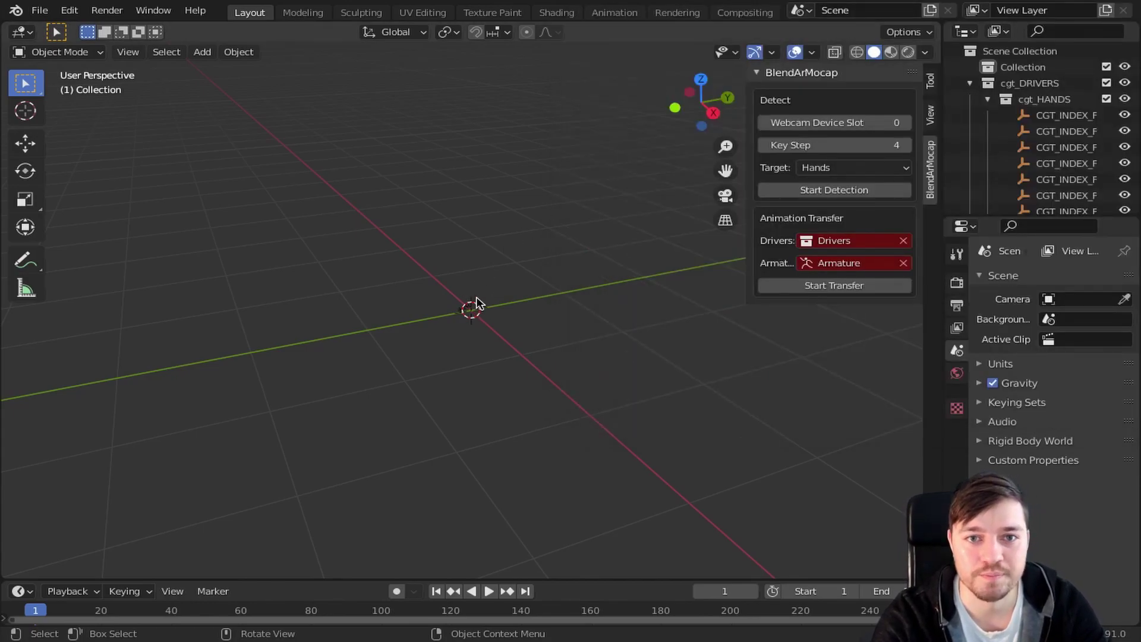
pyautogui.click(848, 189)
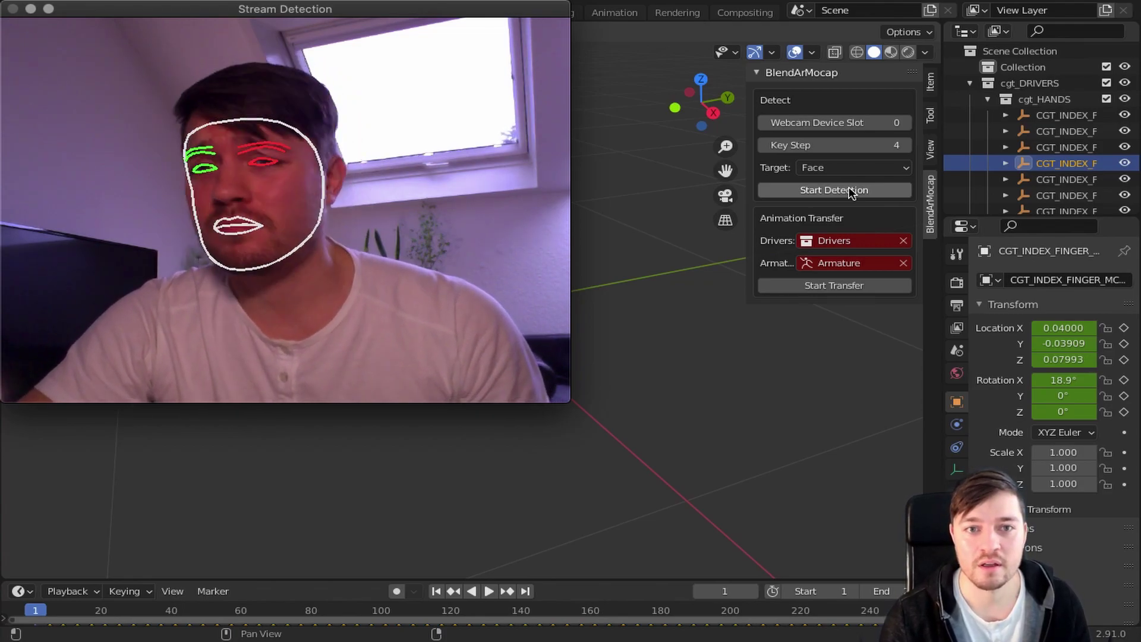
pyautogui.press('Escape')
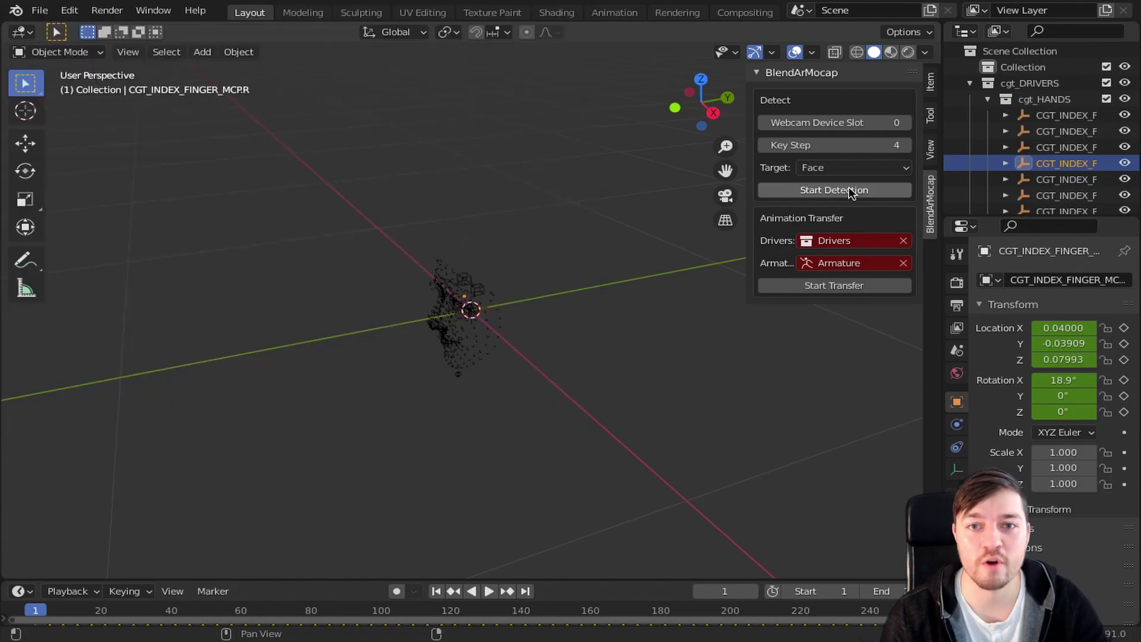
# Step: Play back the face tracking animation, stop it, and return to frame 1
pyautogui.press('space')
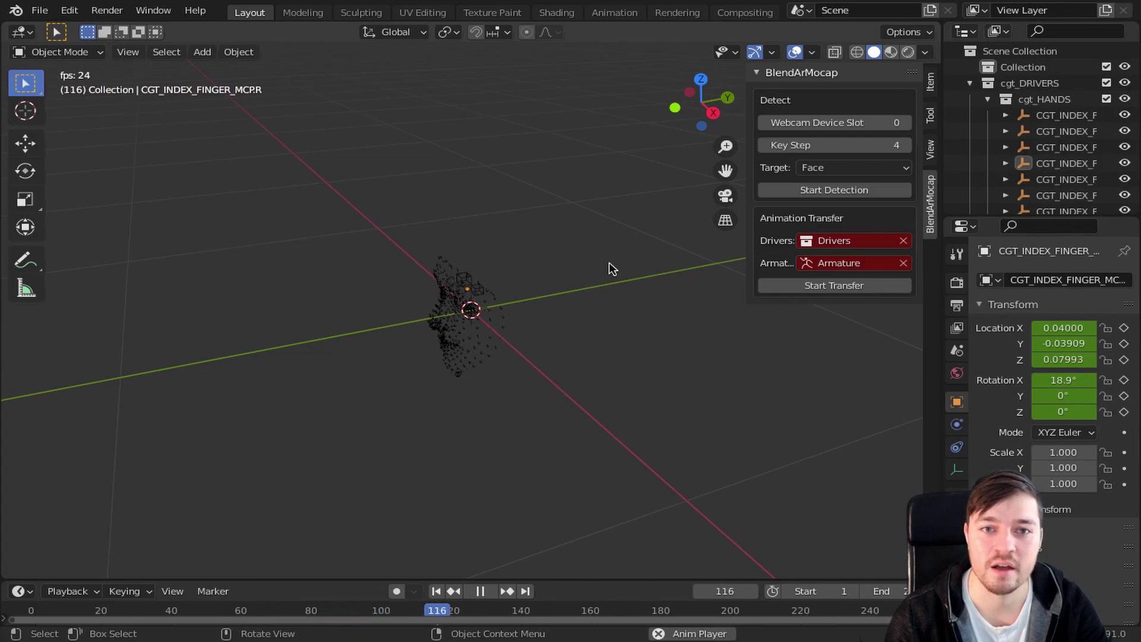
pyautogui.press('space')
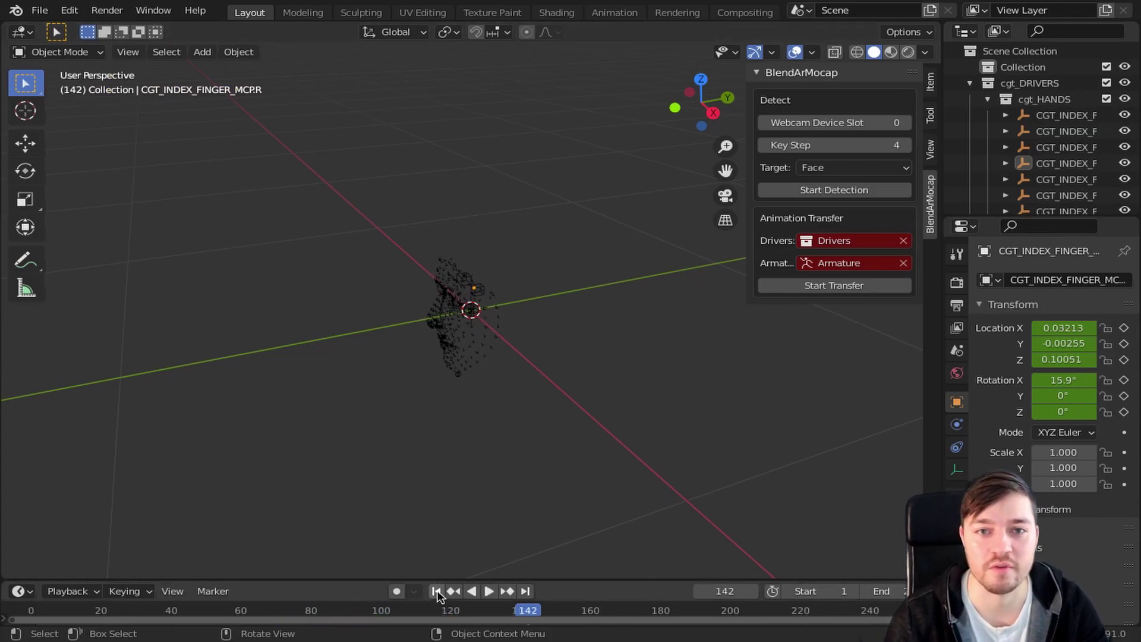
pyautogui.click(435, 590)
# Step: Set the detection target to Pose and record a webcam pose-tracking run
pyautogui.click(831, 170)
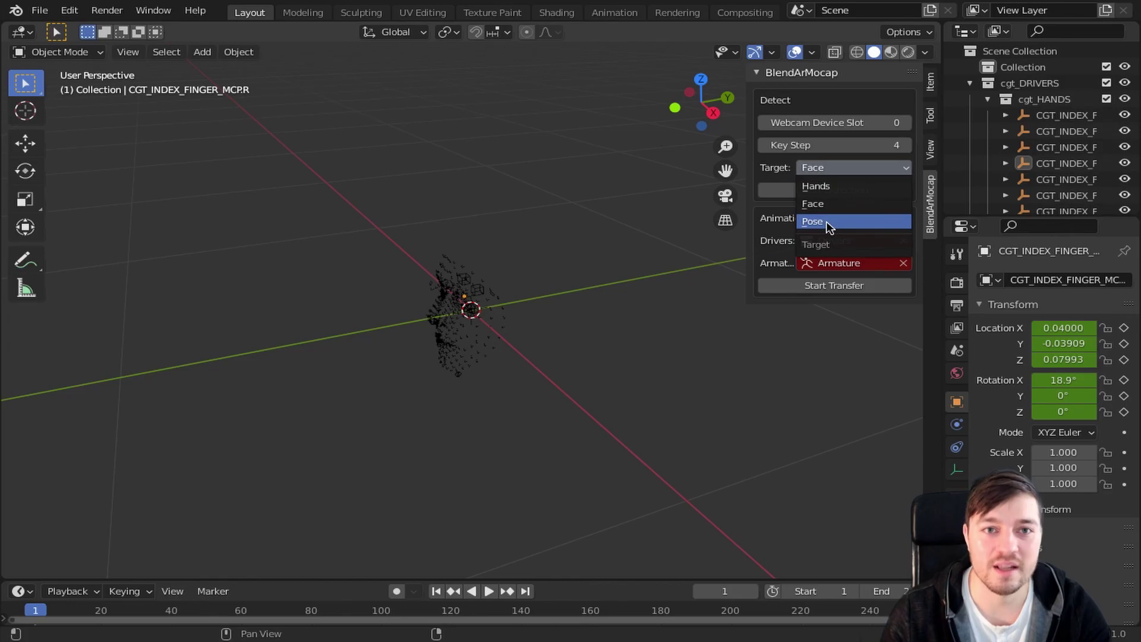
pyautogui.click(826, 221)
pyautogui.click(839, 189)
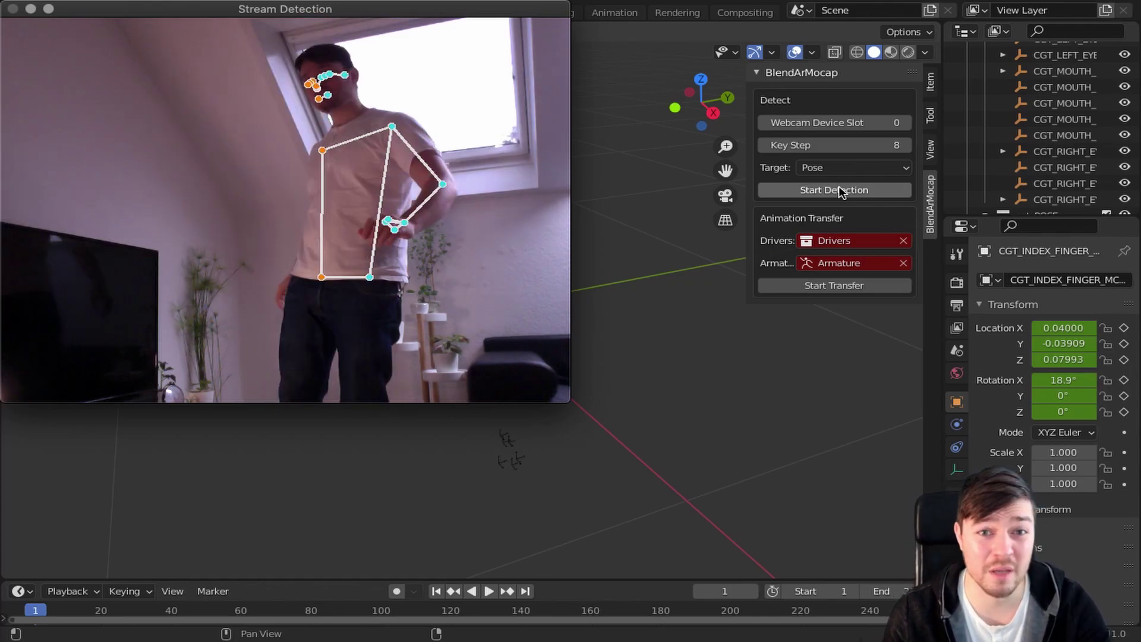
pyautogui.press('q')
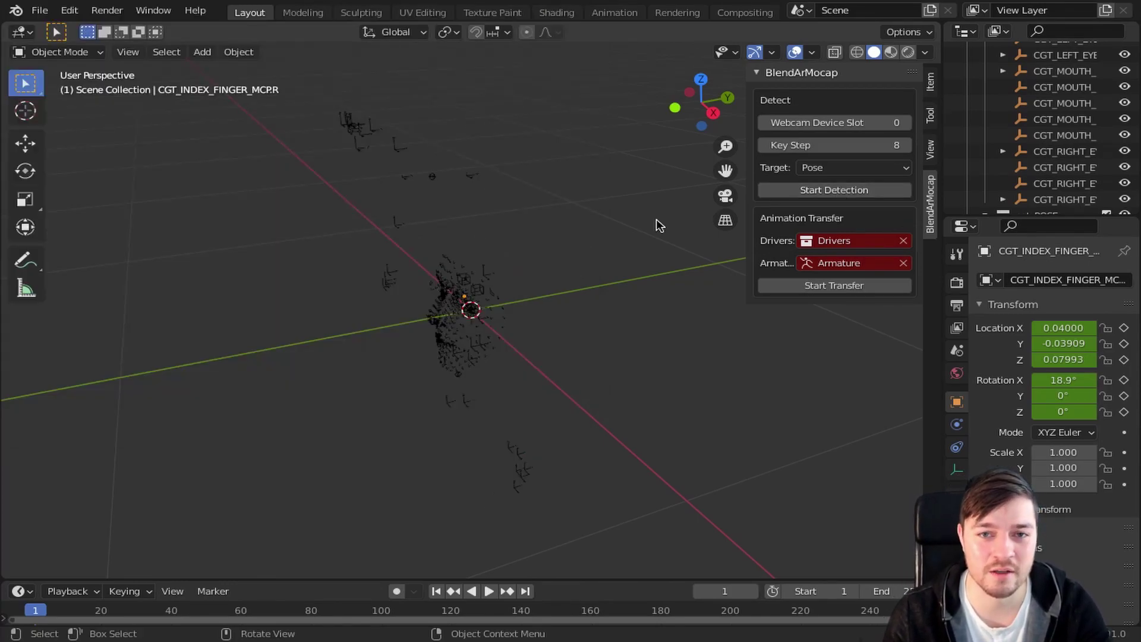
# Step: Play back the captured pose points, stop at frame 177, and jump to frame 1
pyautogui.press('KP_4')
pyautogui.press('KP_4')
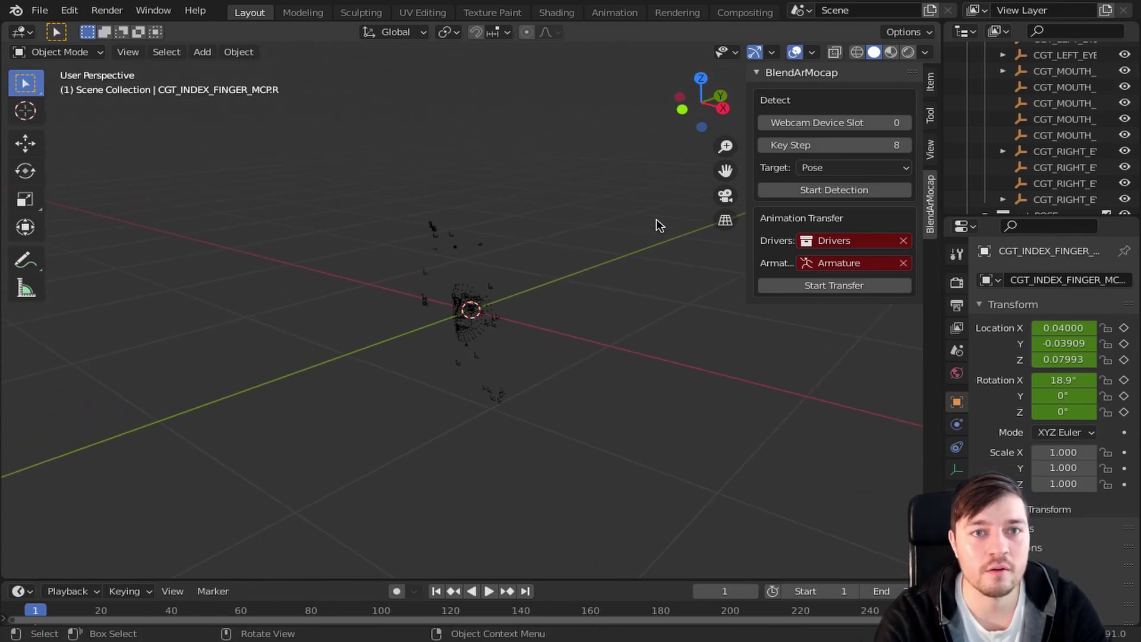
pyautogui.press('space')
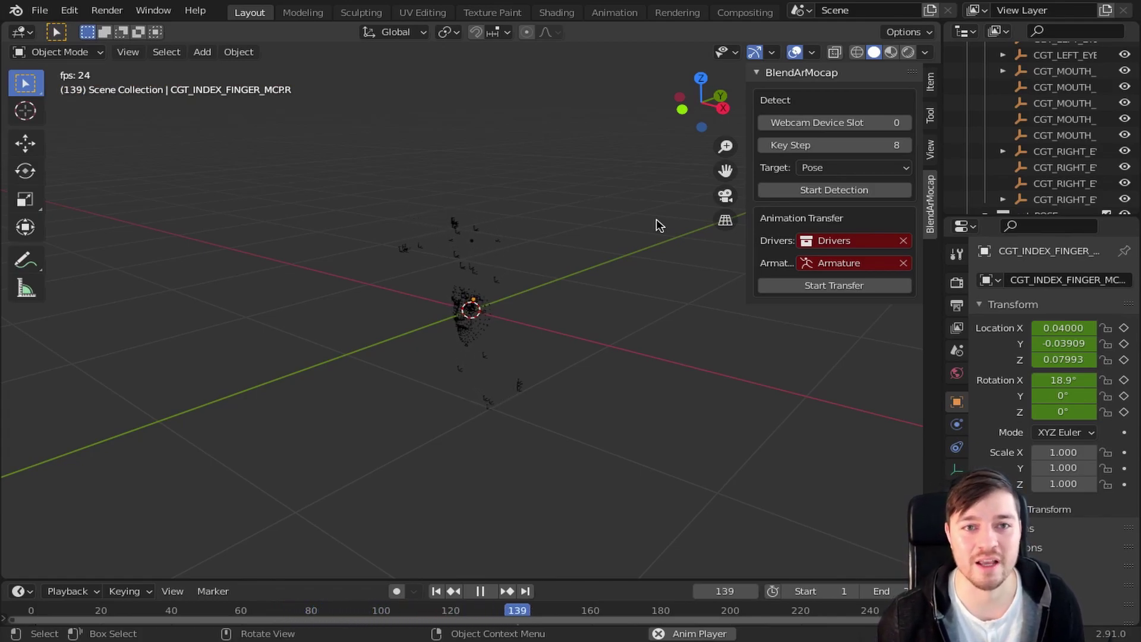
pyautogui.press('space')
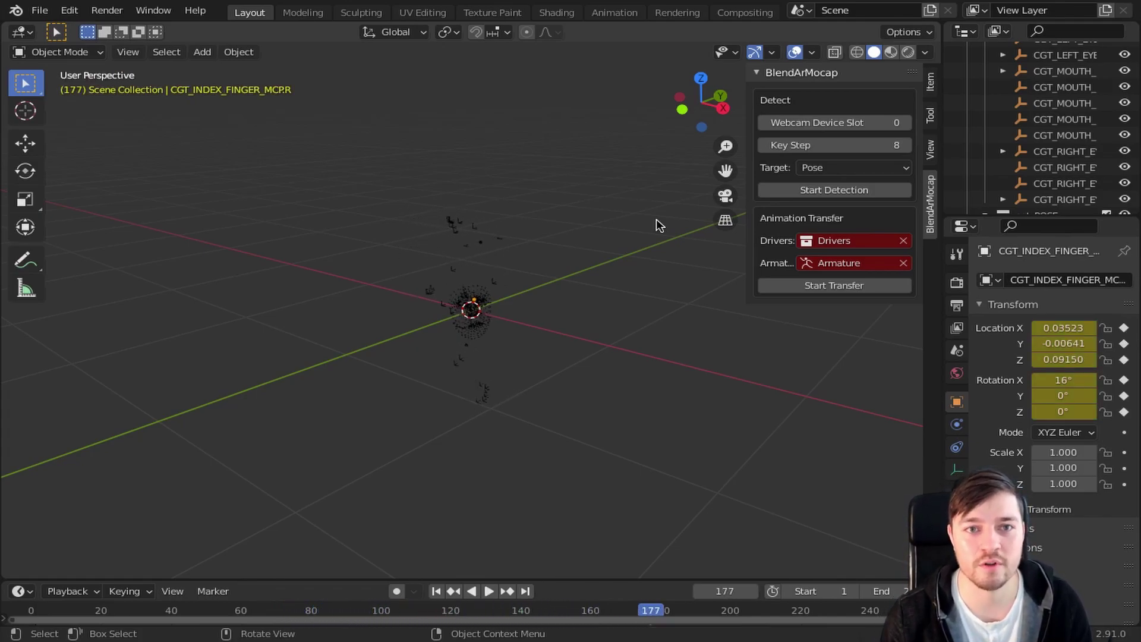
pyautogui.click(436, 590)
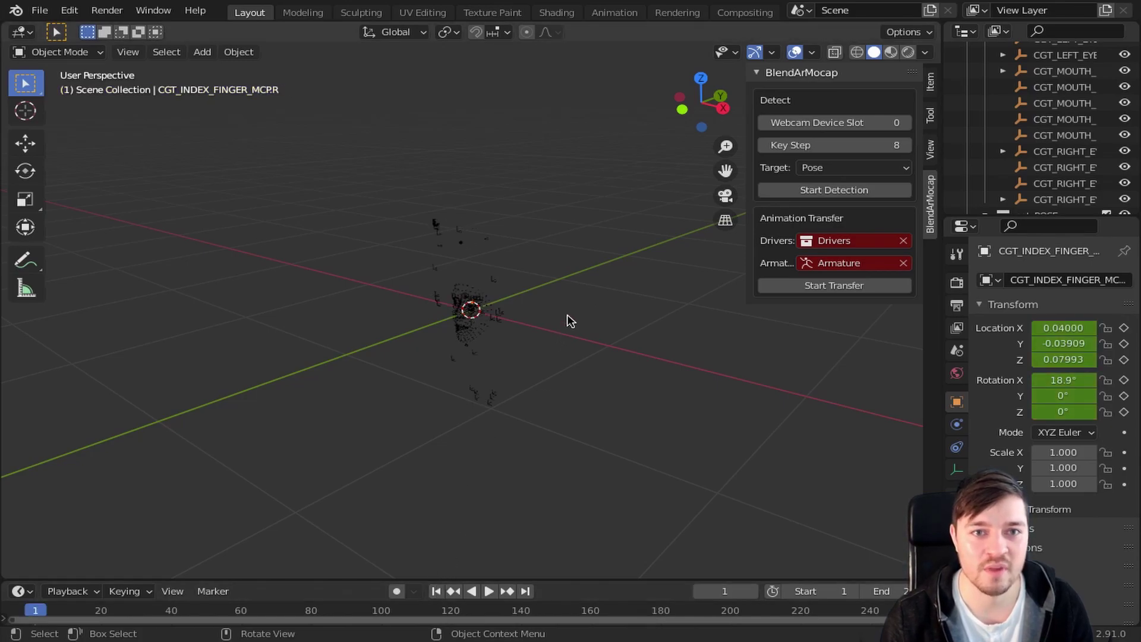
pyautogui.click(70, 11)
pyautogui.click(122, 245)
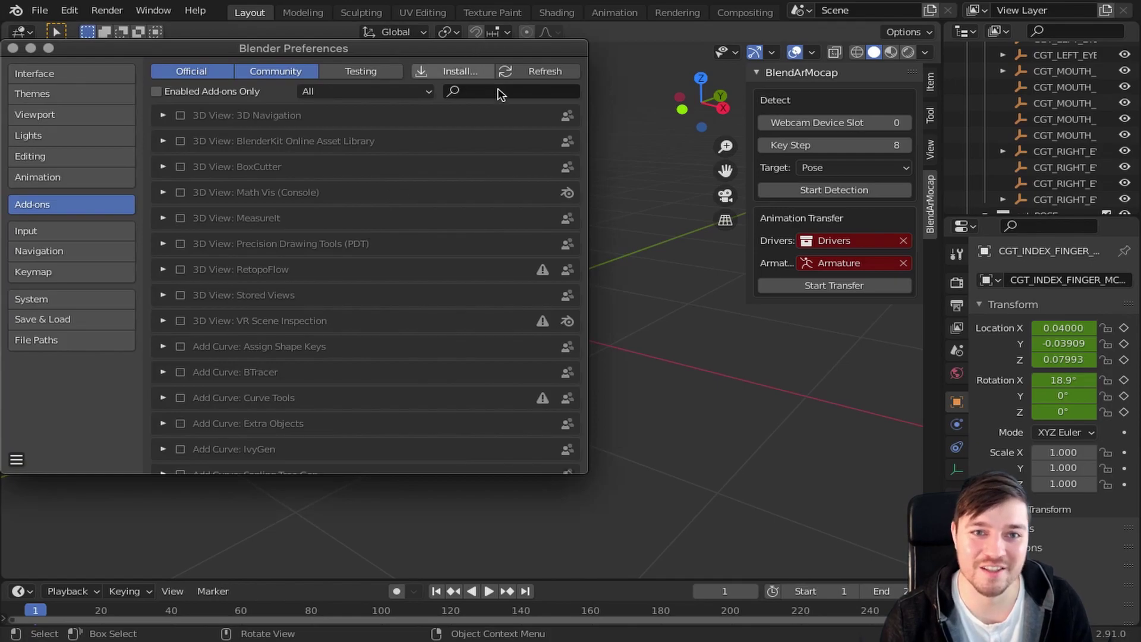
pyautogui.click(499, 91)
pyautogui.write('rigif')
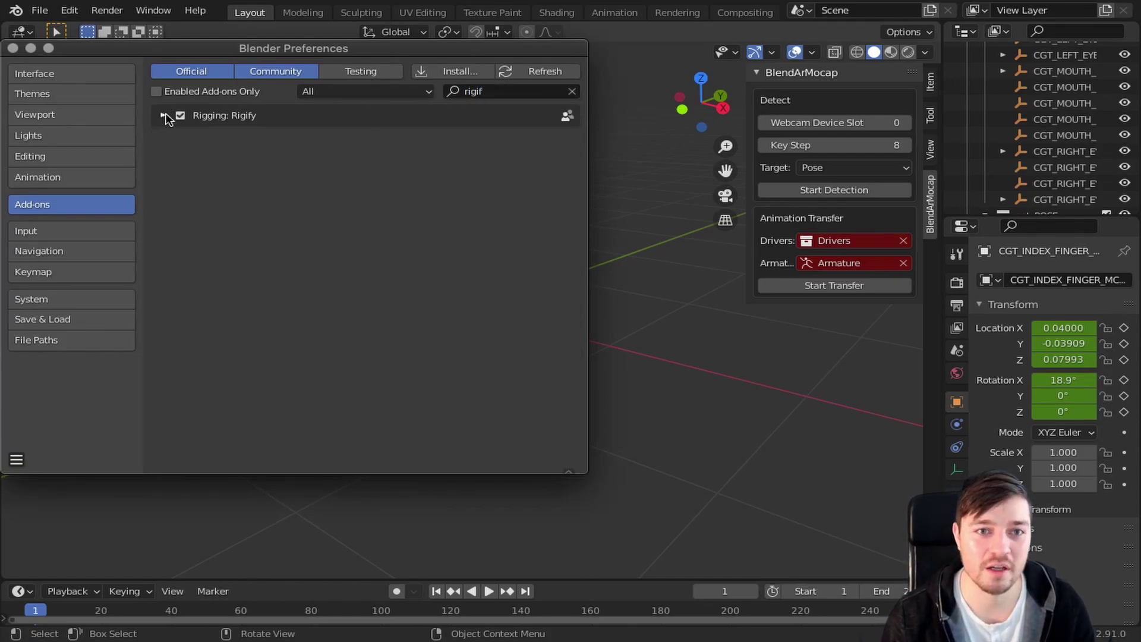
pyautogui.click(165, 116)
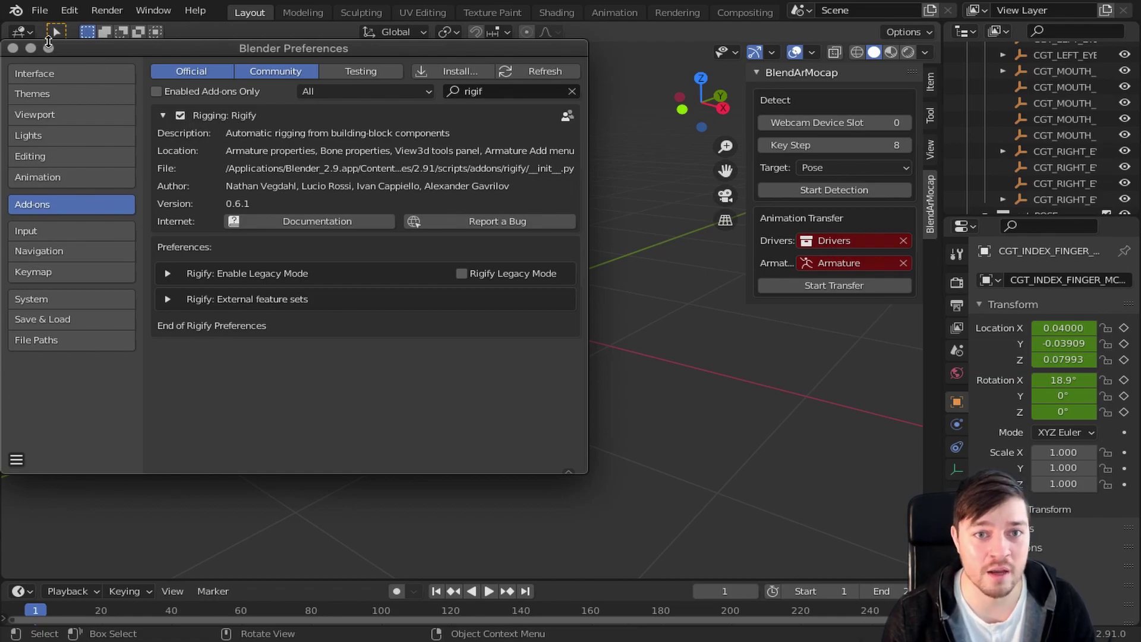
pyautogui.click(12, 48)
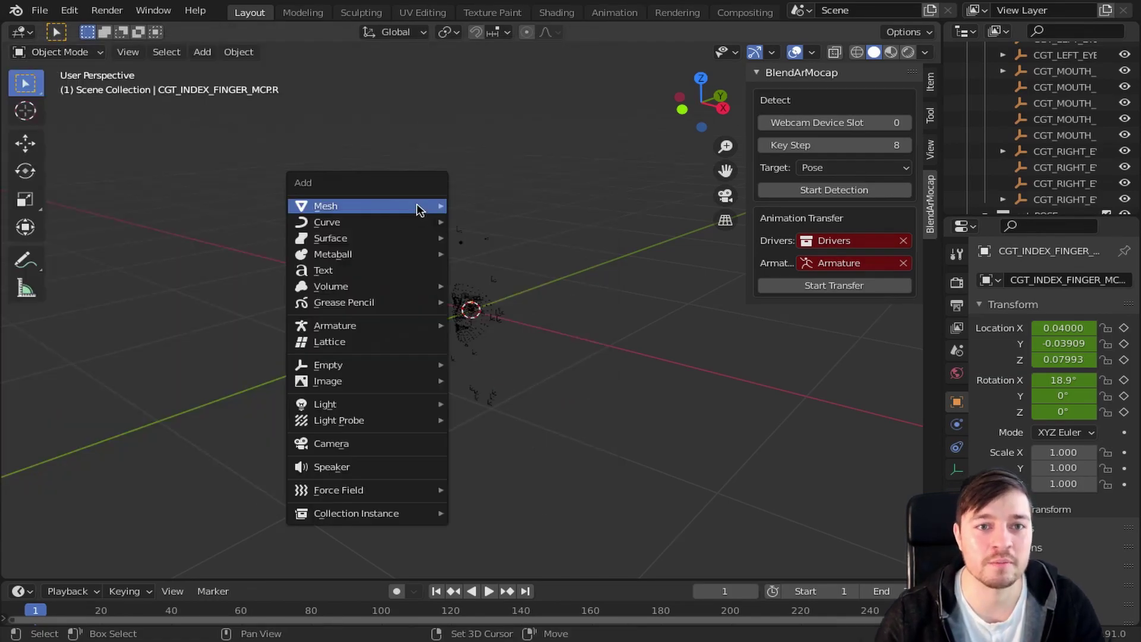
# Step: Add a Human (Meta-Rig) armature and generate a Rigify rig from its armature data settings
pyautogui.hotkey('shift', 'a')
pyautogui.moveTo(397, 326)
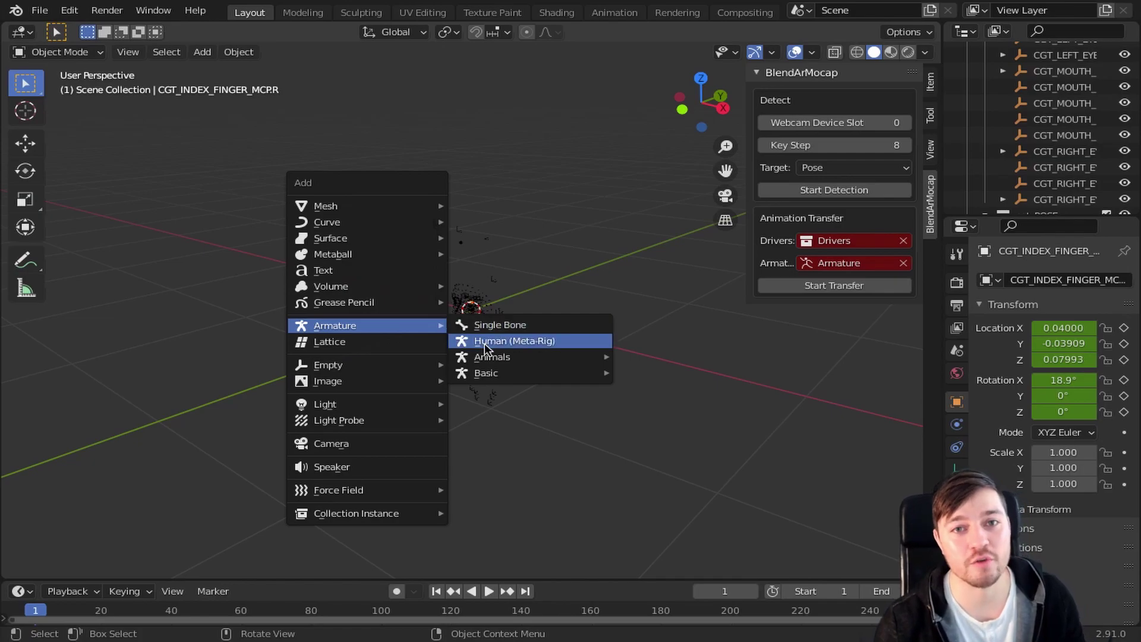
pyautogui.click(483, 342)
pyautogui.scroll(-3, 537, 326)
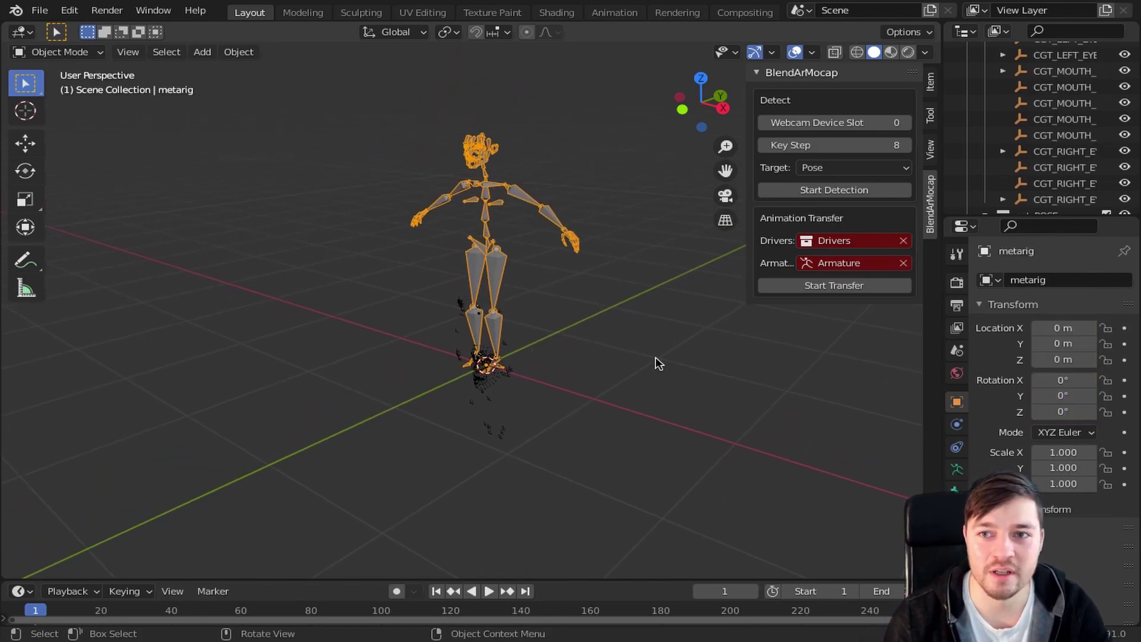
pyautogui.click(954, 470)
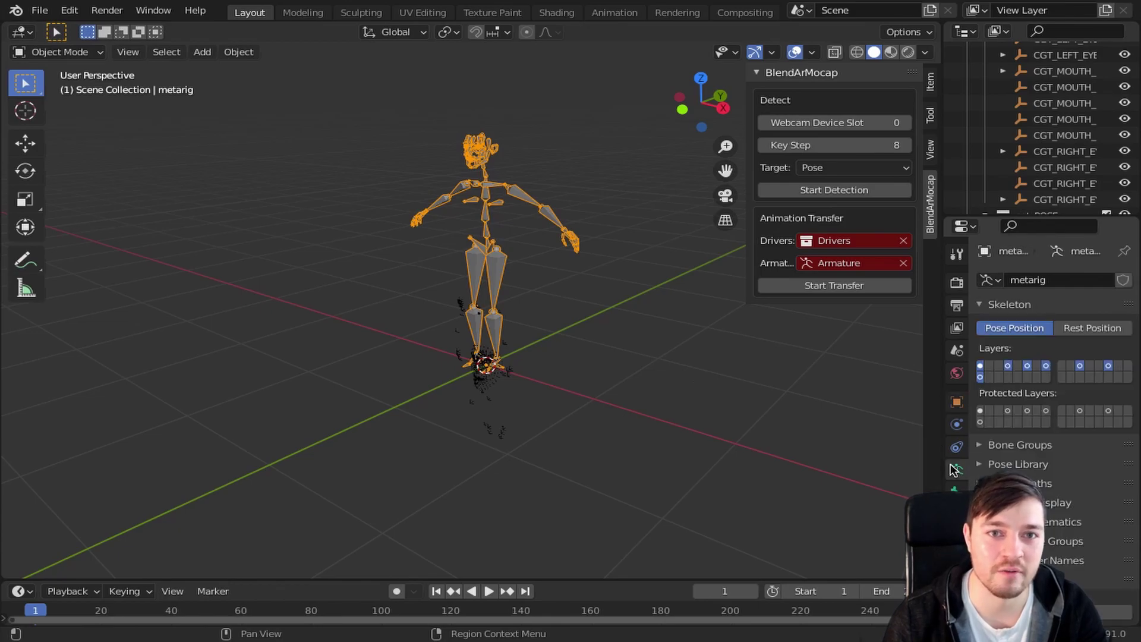
pyautogui.scroll(-2, 1052, 416)
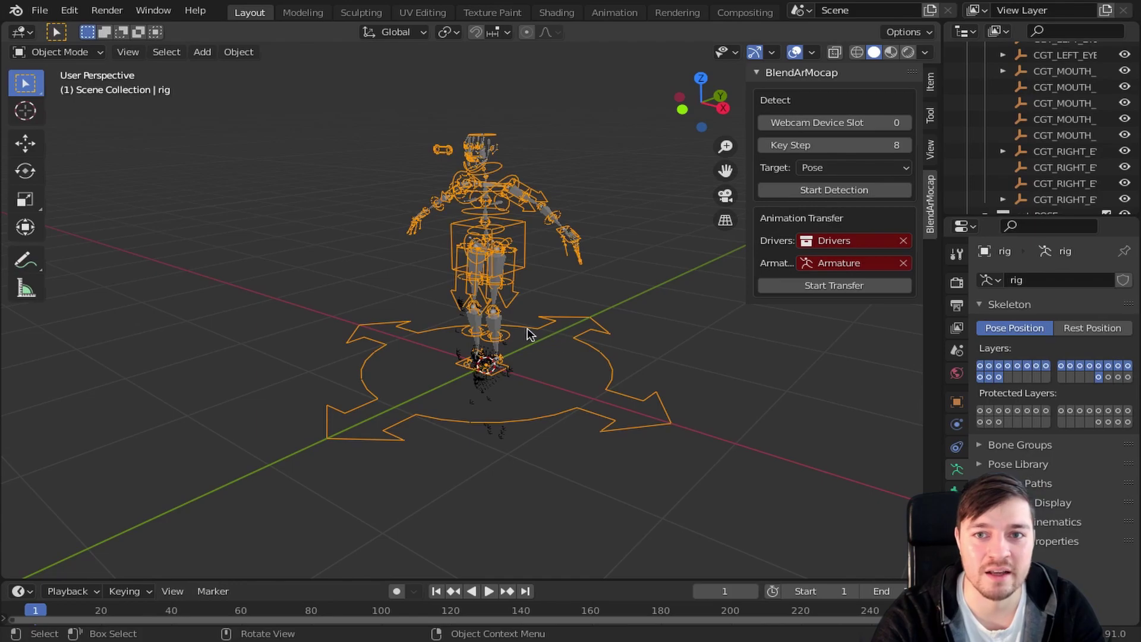
# Step: Hide the metarig and set the generated rig's viewport Display As to Solid
pyautogui.click(497, 323)
pyautogui.press('h')
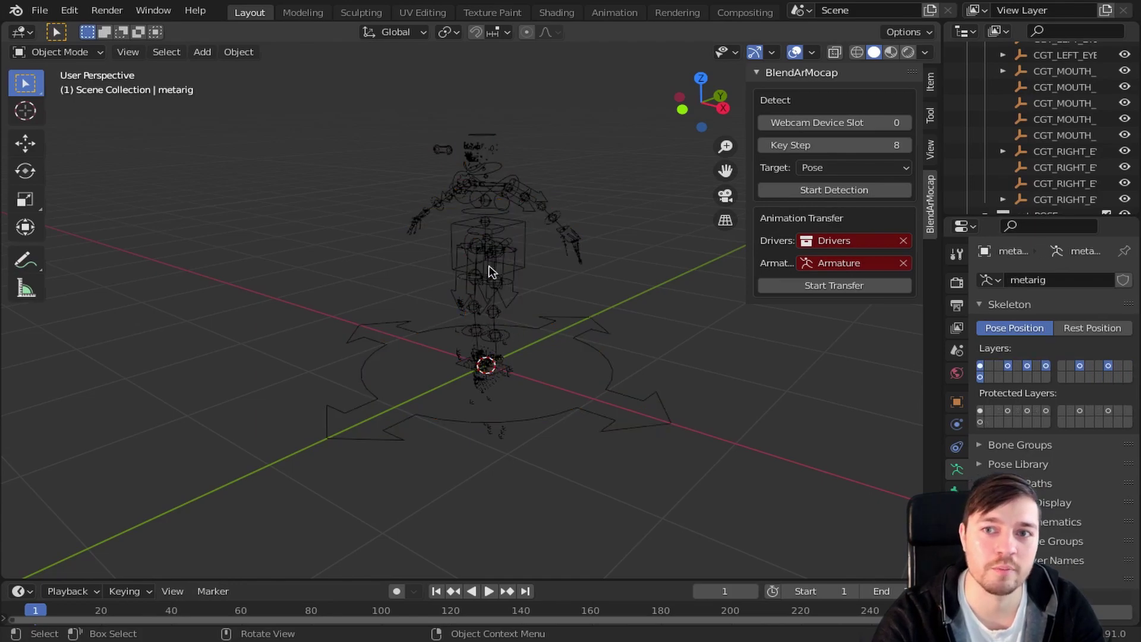
pyautogui.click(486, 231)
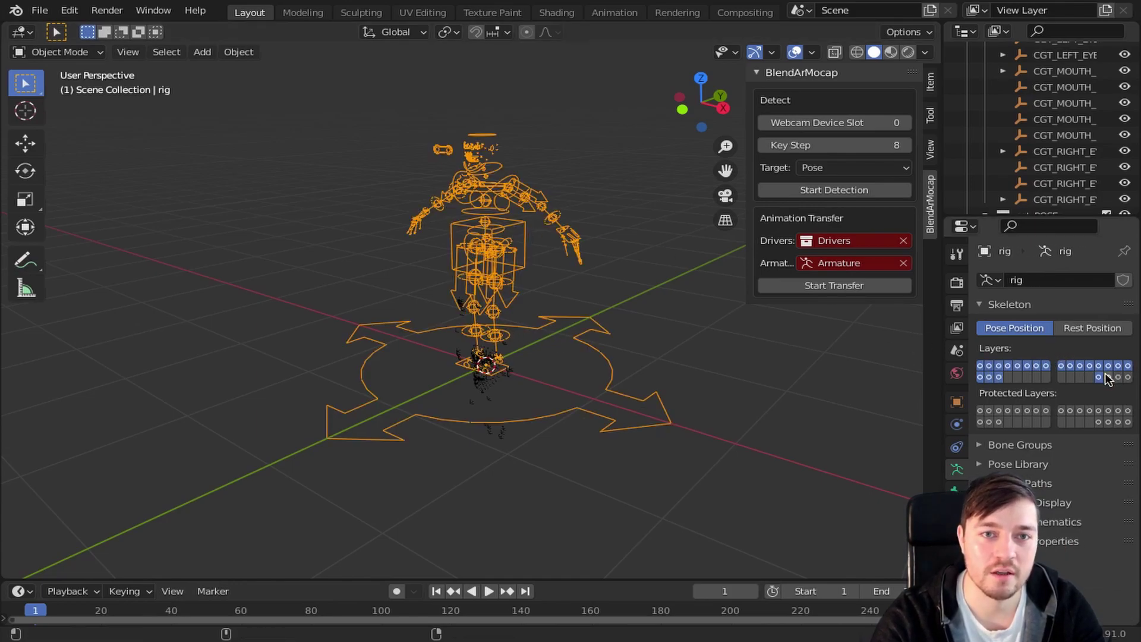
pyautogui.click(957, 403)
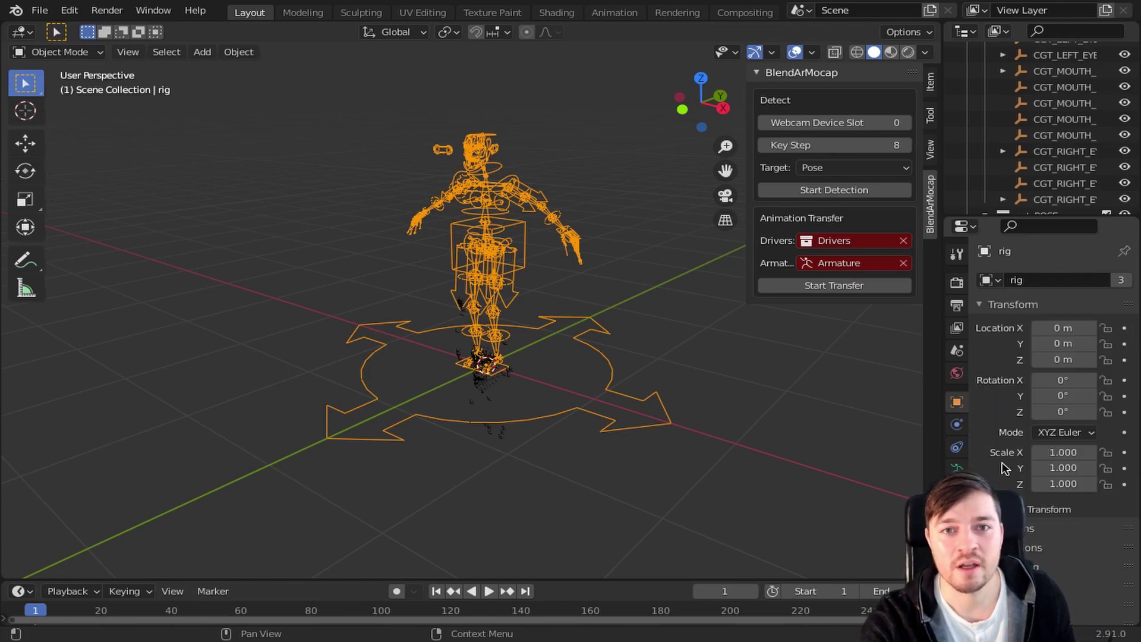
pyautogui.click(1034, 597)
pyautogui.scroll(-4, 1046, 535)
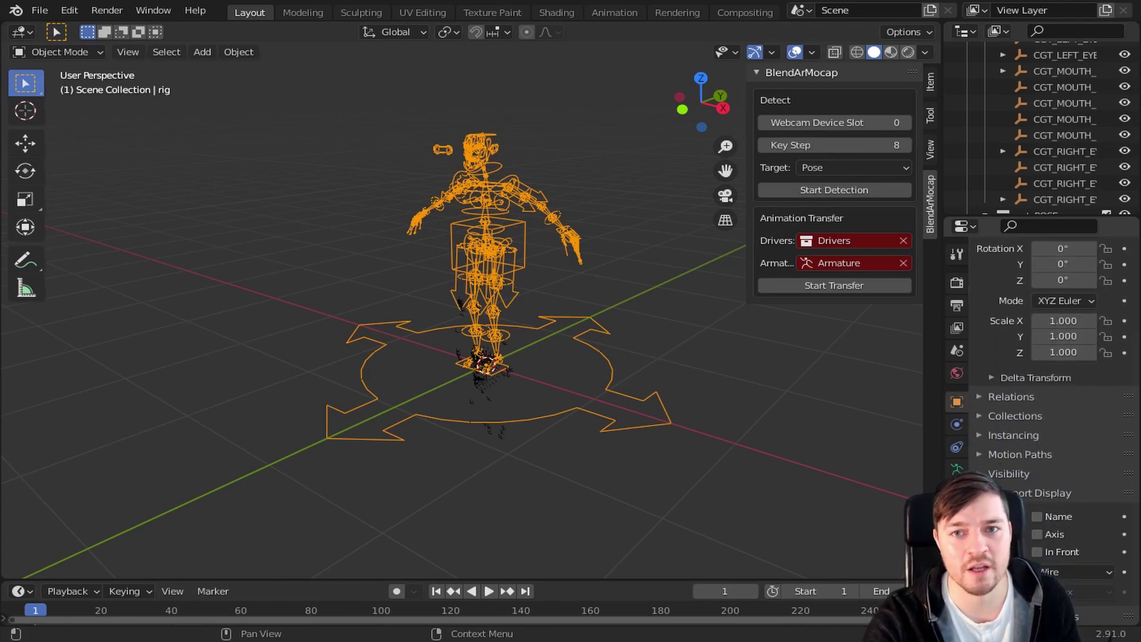
pyautogui.click(1067, 569)
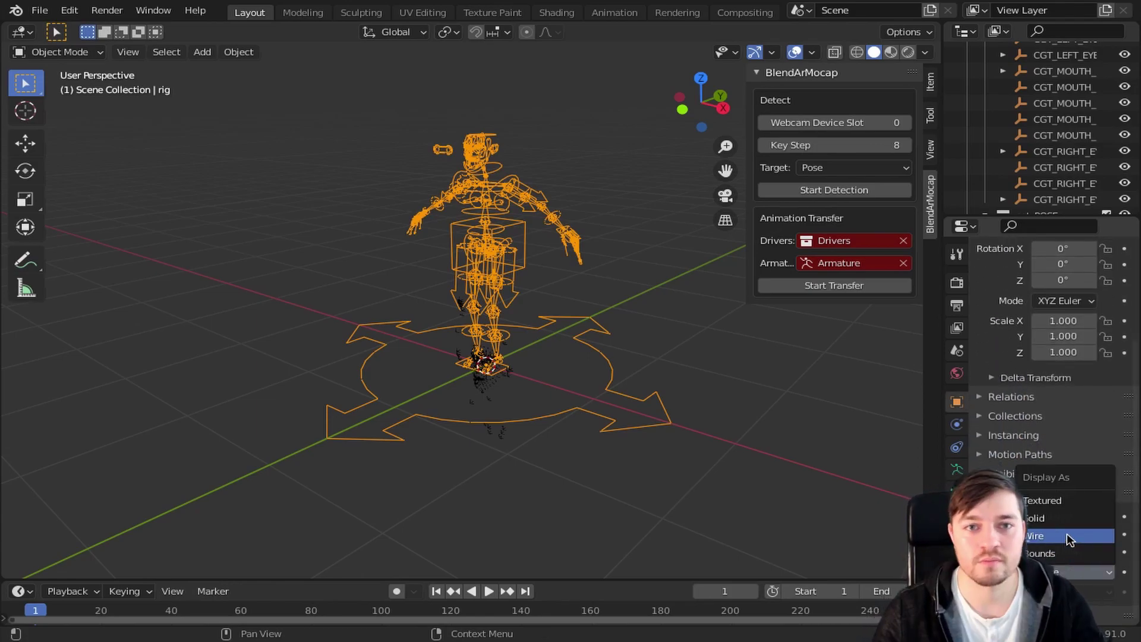
pyautogui.click(1067, 516)
pyautogui.scroll(5, 590, 265)
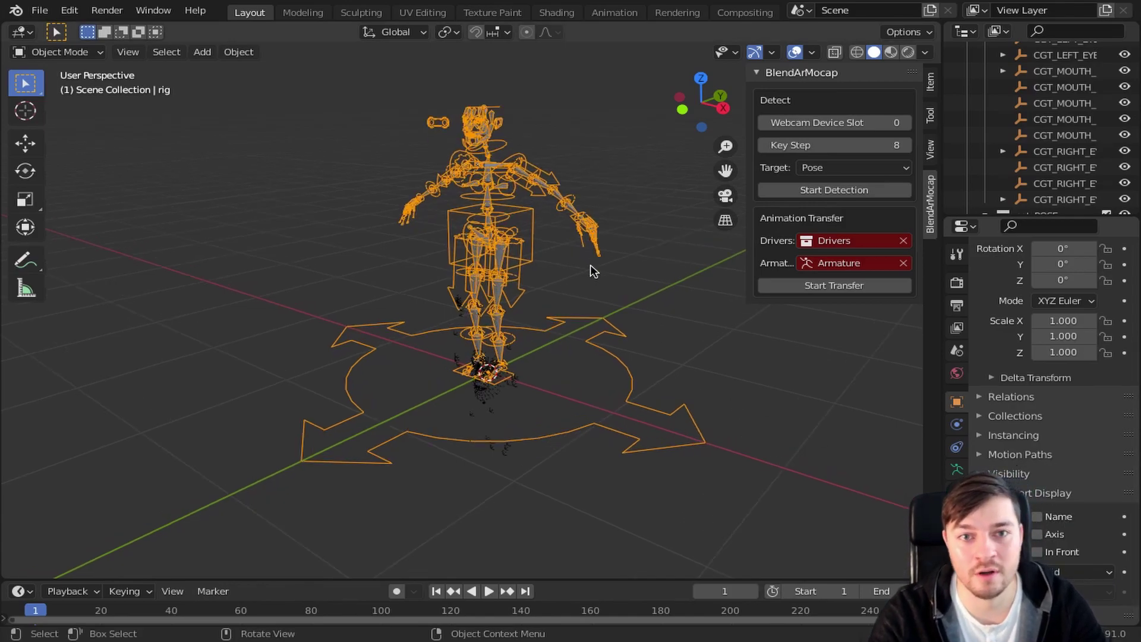
pyautogui.moveTo(590, 271); pyautogui.dragTo(590, 271, button='middle')
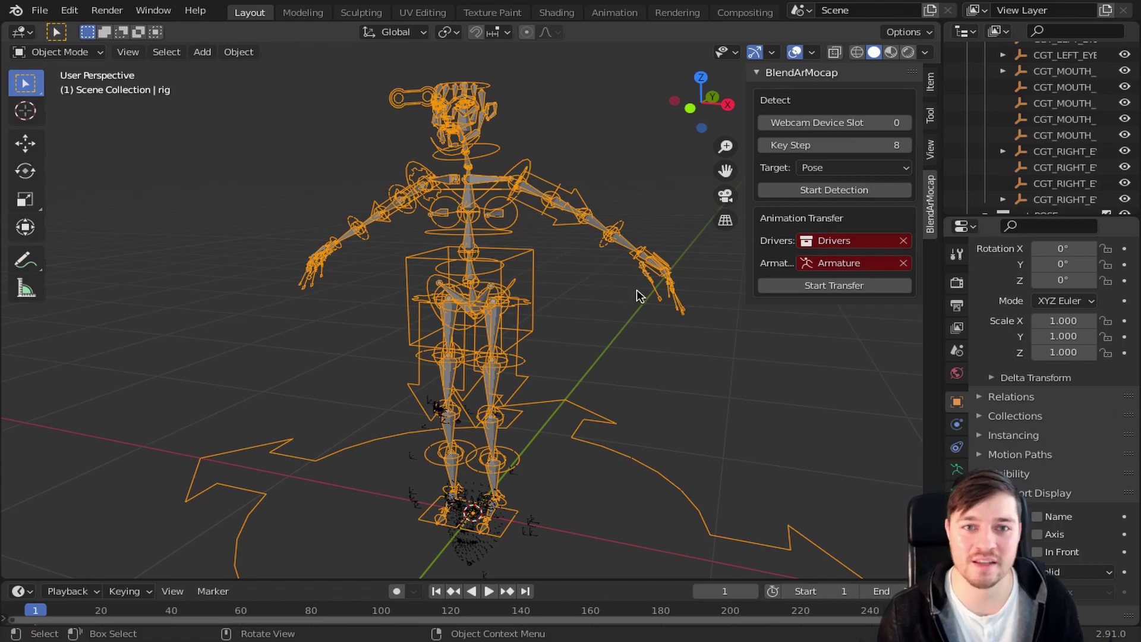
# Step: Transfer cgt_HANDS tracking onto the rig armature and play the result
pyautogui.click(809, 245)
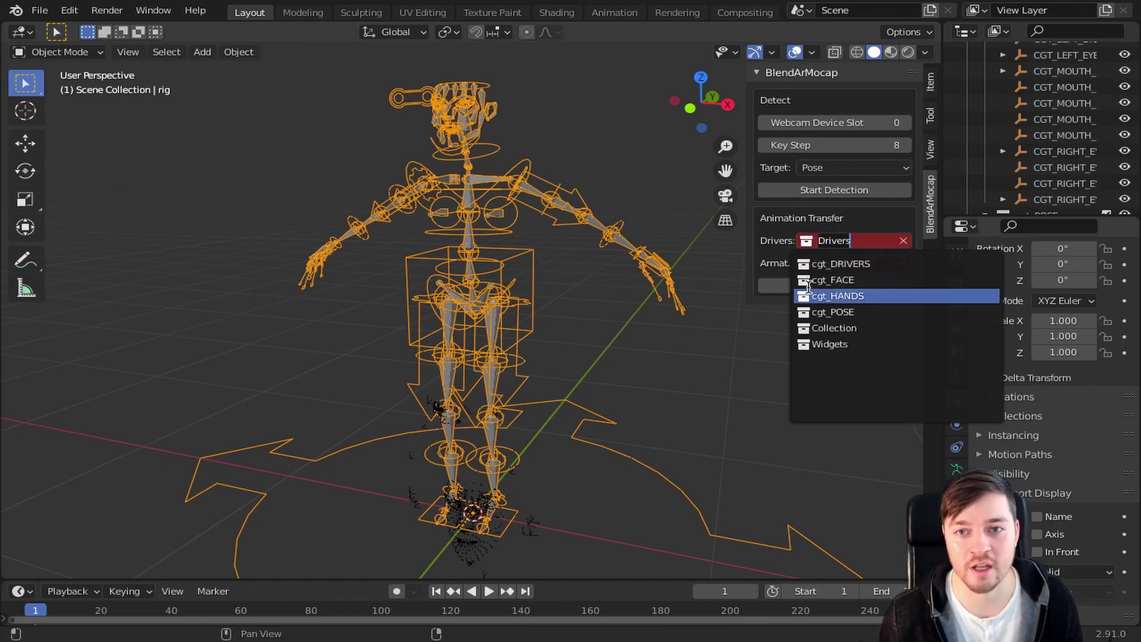
pyautogui.click(806, 295)
pyautogui.click(811, 263)
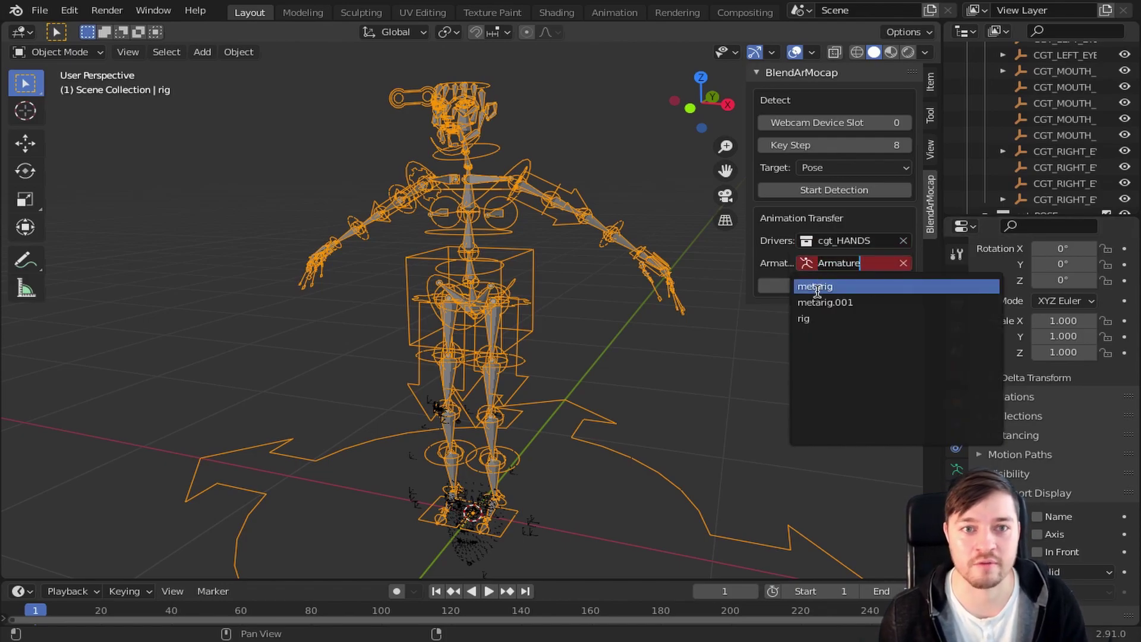
pyautogui.click(818, 317)
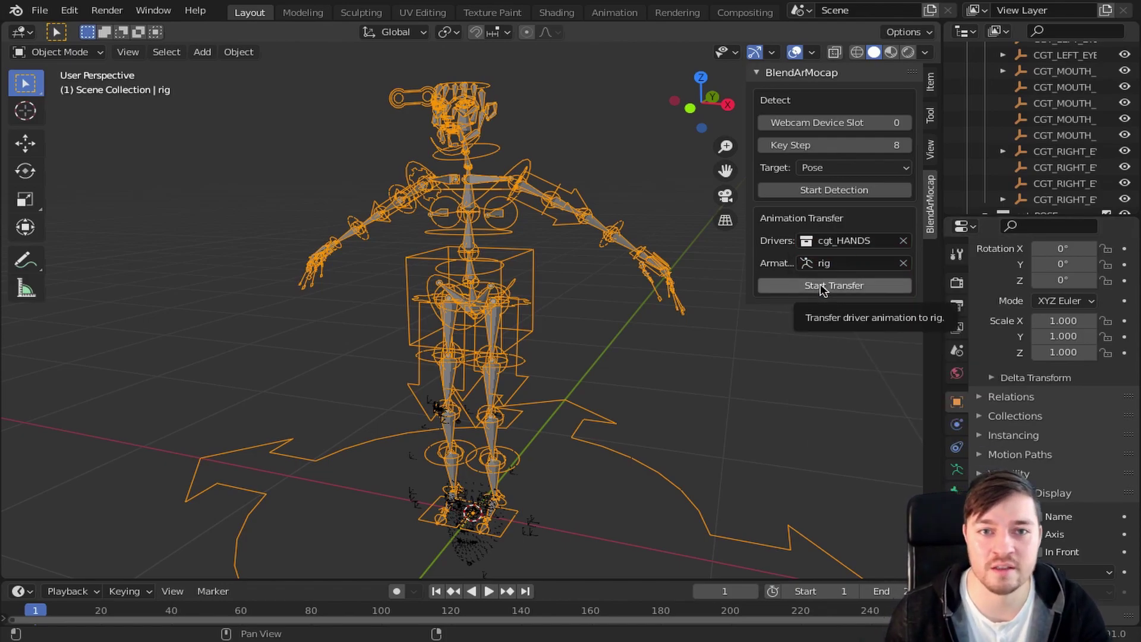
pyautogui.click(820, 284)
pyautogui.press('space')
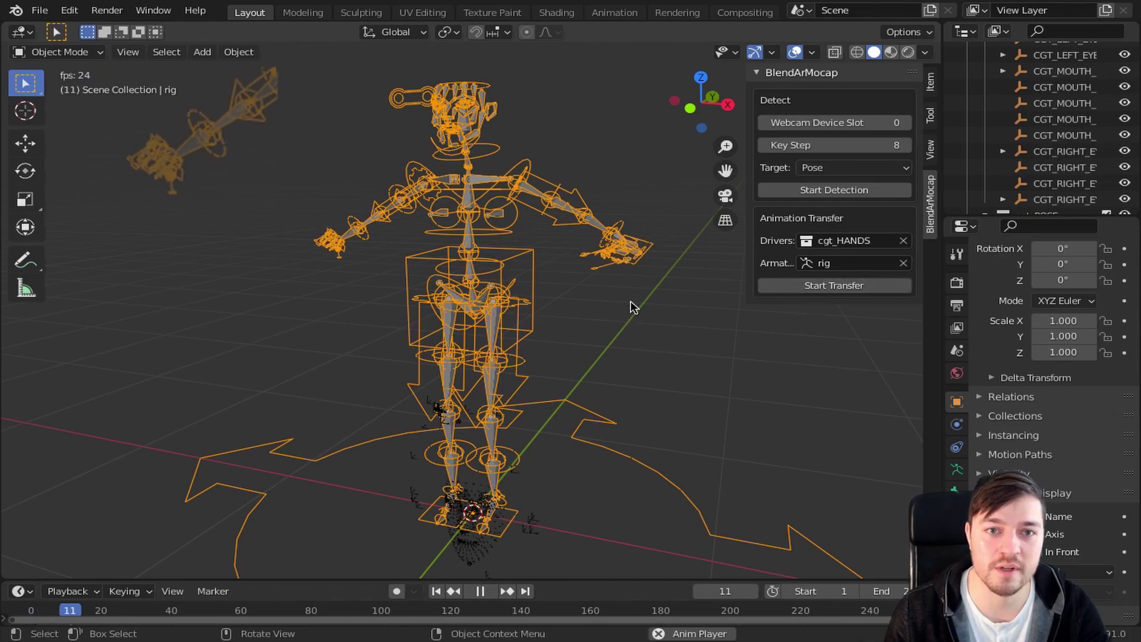
pyautogui.click(643, 295)
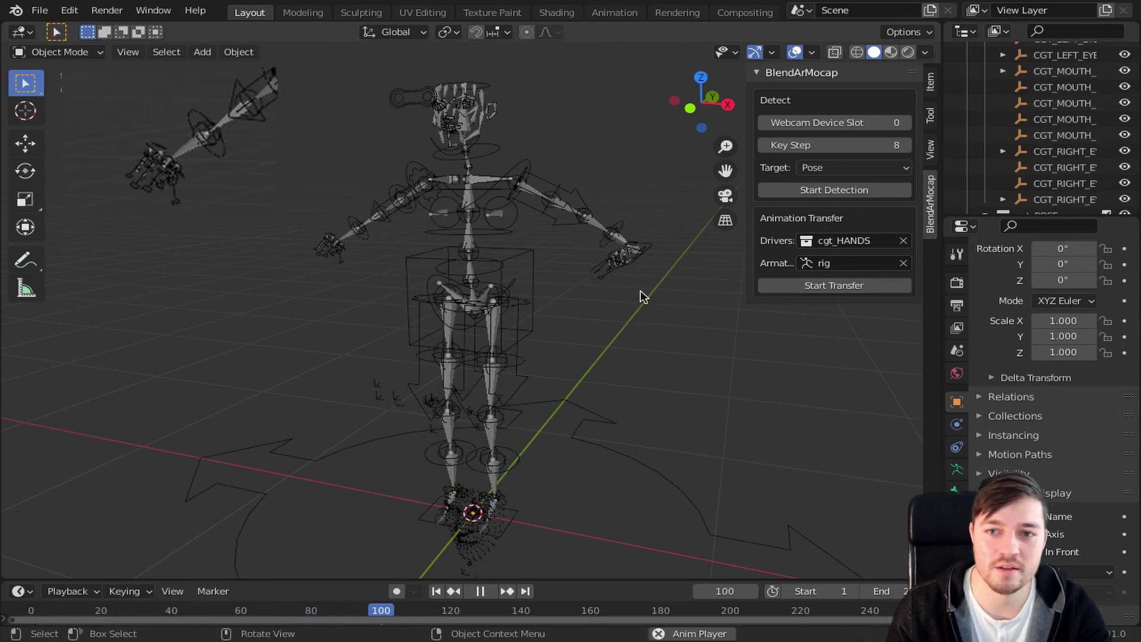
pyautogui.press('space')
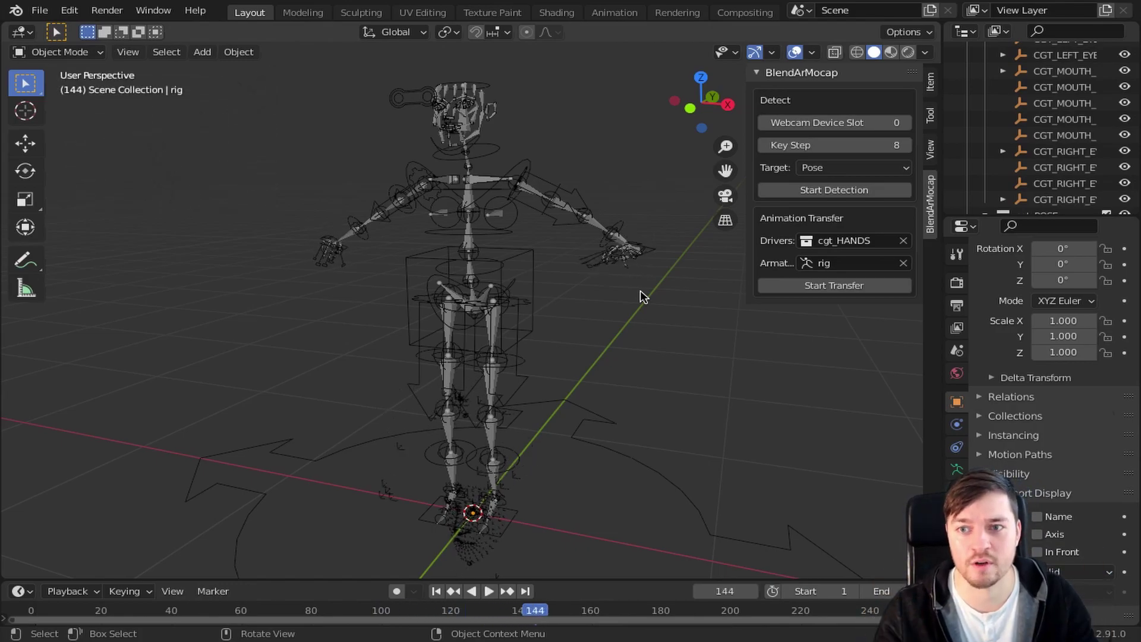
# Step: Transfer the cgt_FACE driver collection to the rig and preview the face animation
pyautogui.click(829, 247)
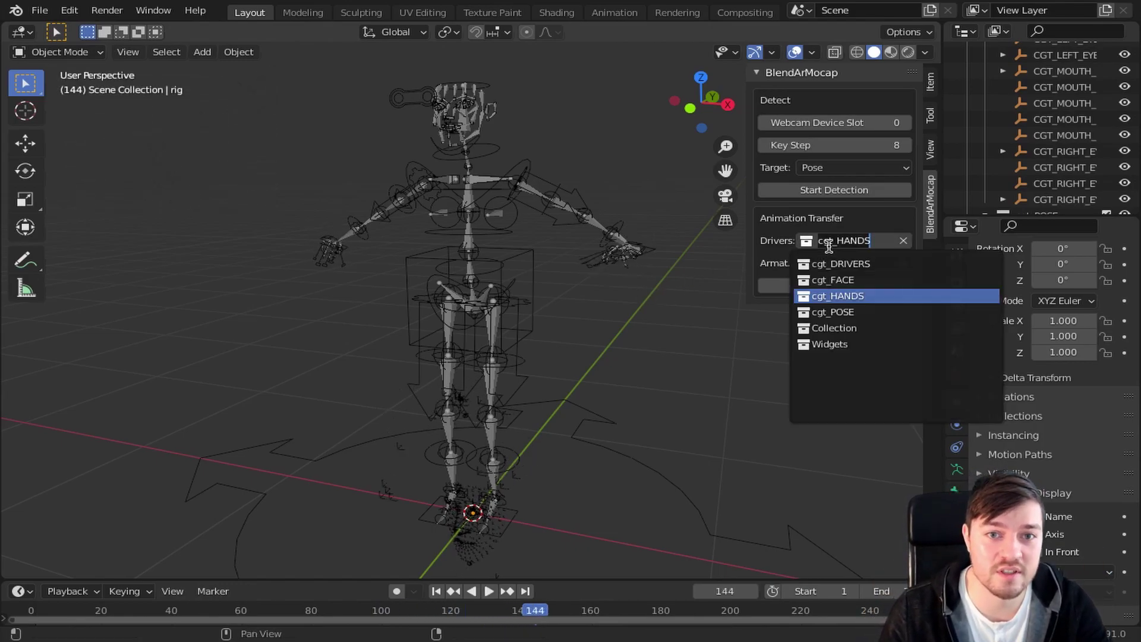
pyautogui.click(829, 280)
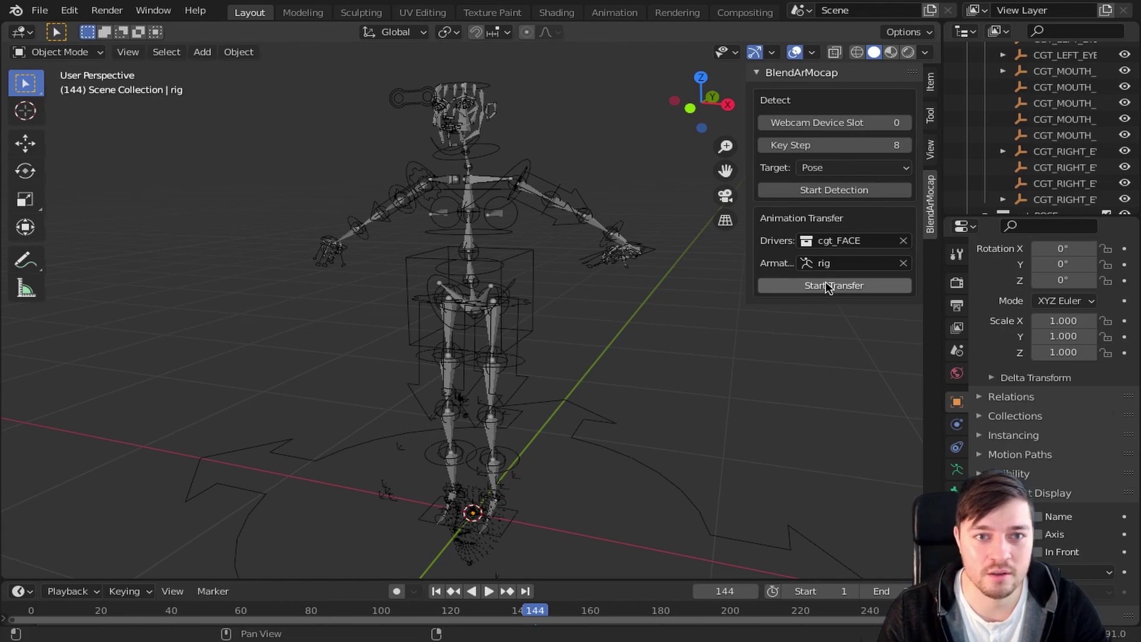
pyautogui.click(829, 286)
pyautogui.press('space')
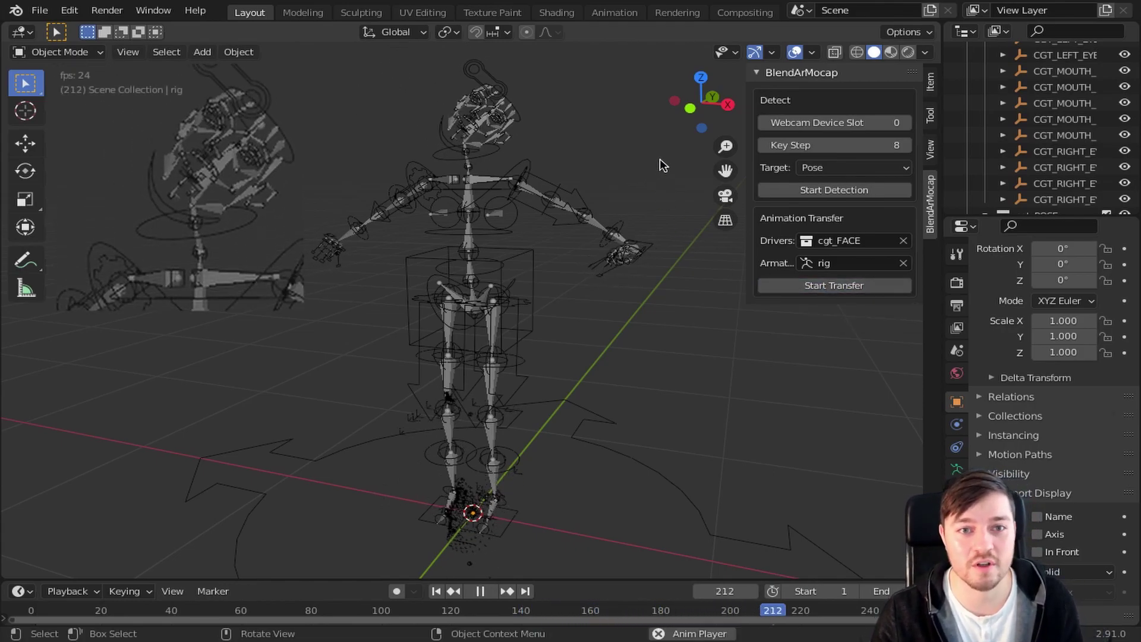
pyautogui.press('space')
# Step: Transfer the cgt_POSE driver collection to the rig and play the full animation
pyautogui.click(819, 240)
pyautogui.click(832, 312)
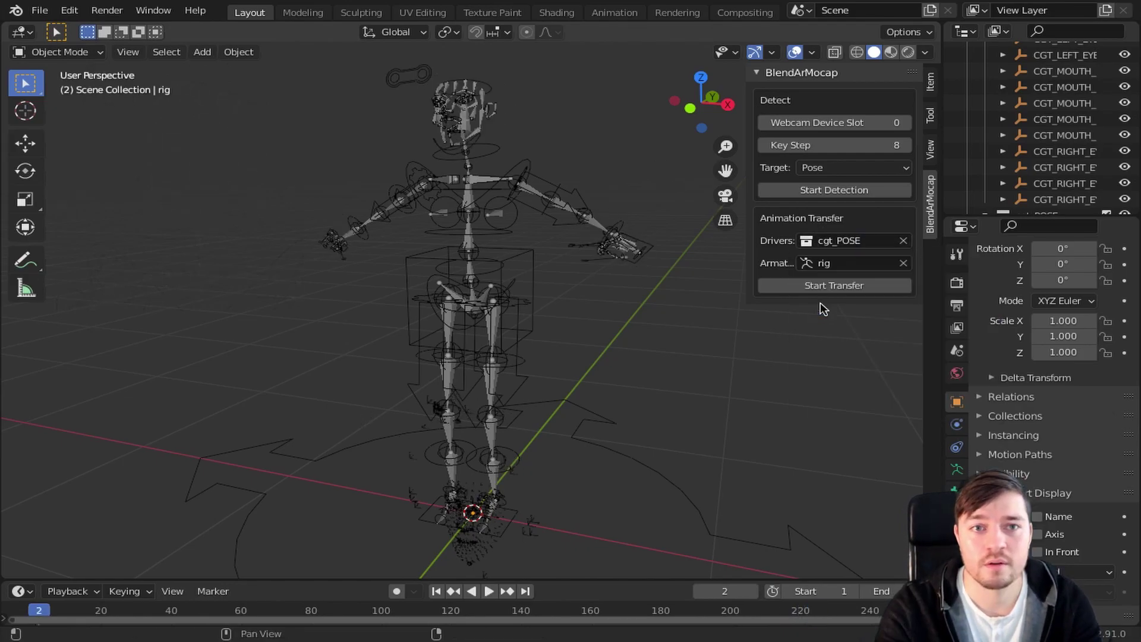
pyautogui.click(829, 286)
pyautogui.press('space')
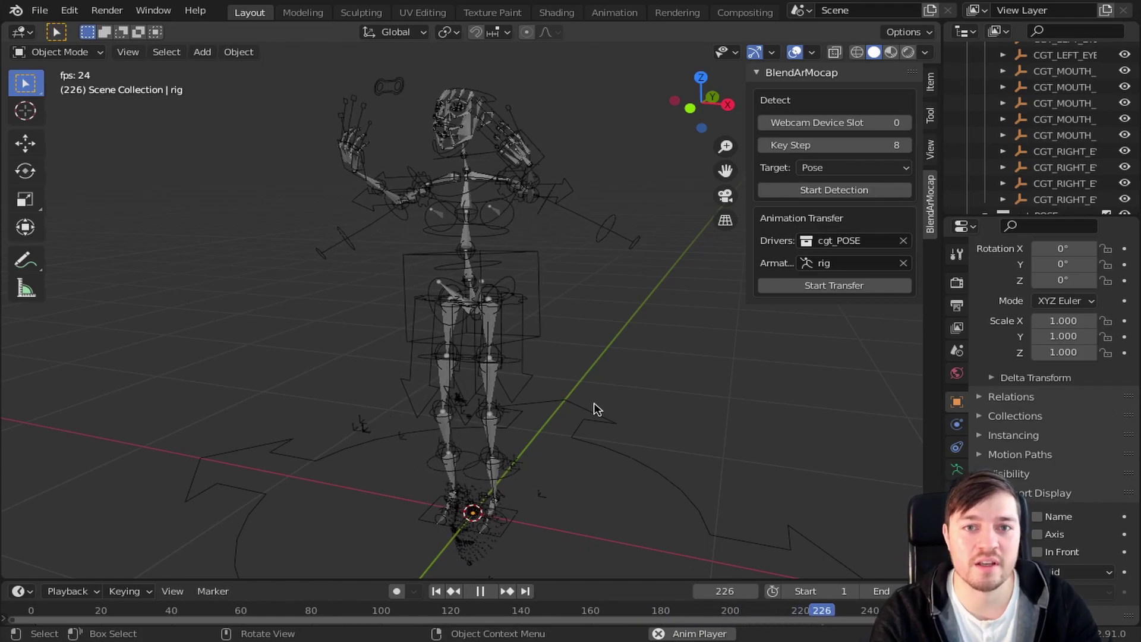
# Step: Replay the animation from the start, then select the rig and switch it to Pose Mode
pyautogui.press('Escape')
pyautogui.scroll(8, 454, 136)
pyautogui.scroll(-8, 453, 136)
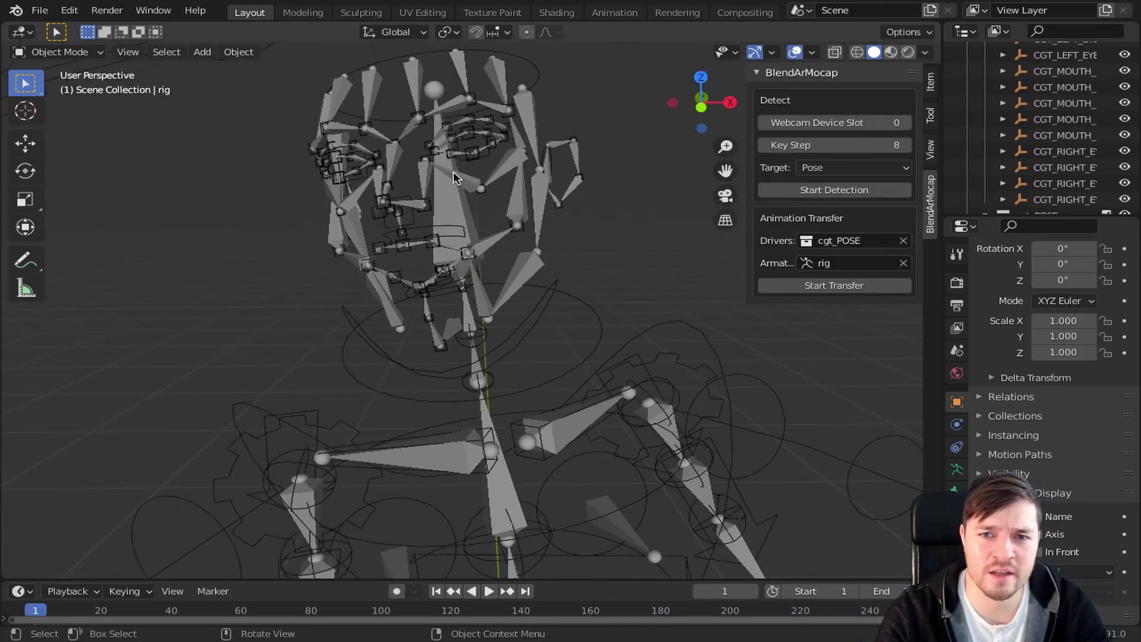
pyautogui.press('space')
pyautogui.click(413, 257)
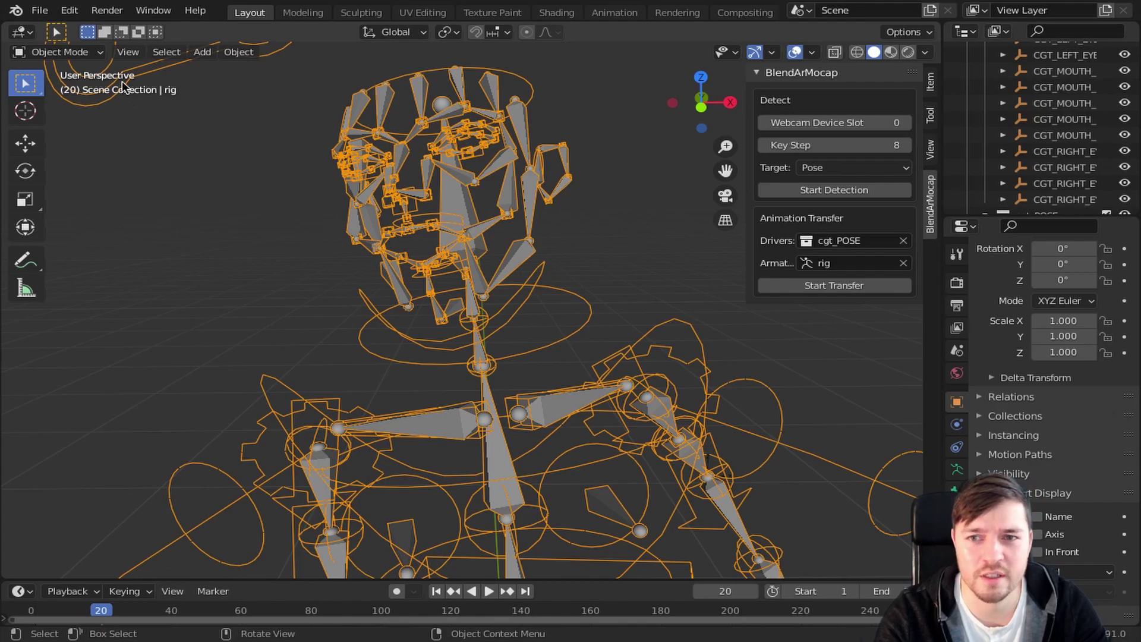
pyautogui.click(92, 53)
pyautogui.click(89, 106)
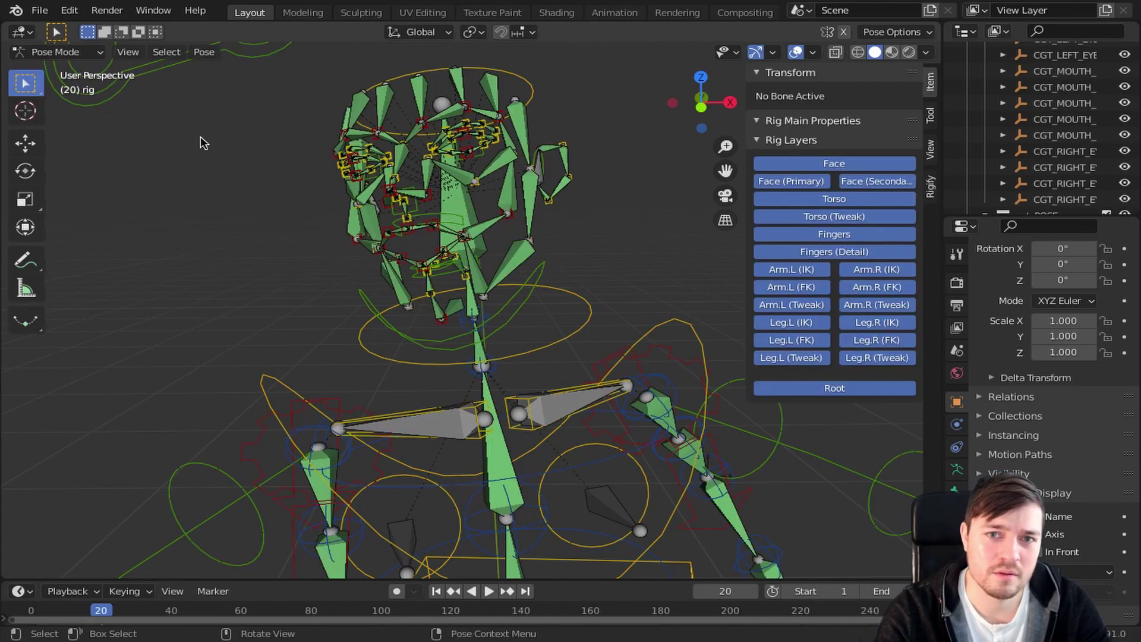
# Step: Move lip.B about 0.014 m along the Normal-orientation Y axis and step through the frames
pyautogui.click(424, 274)
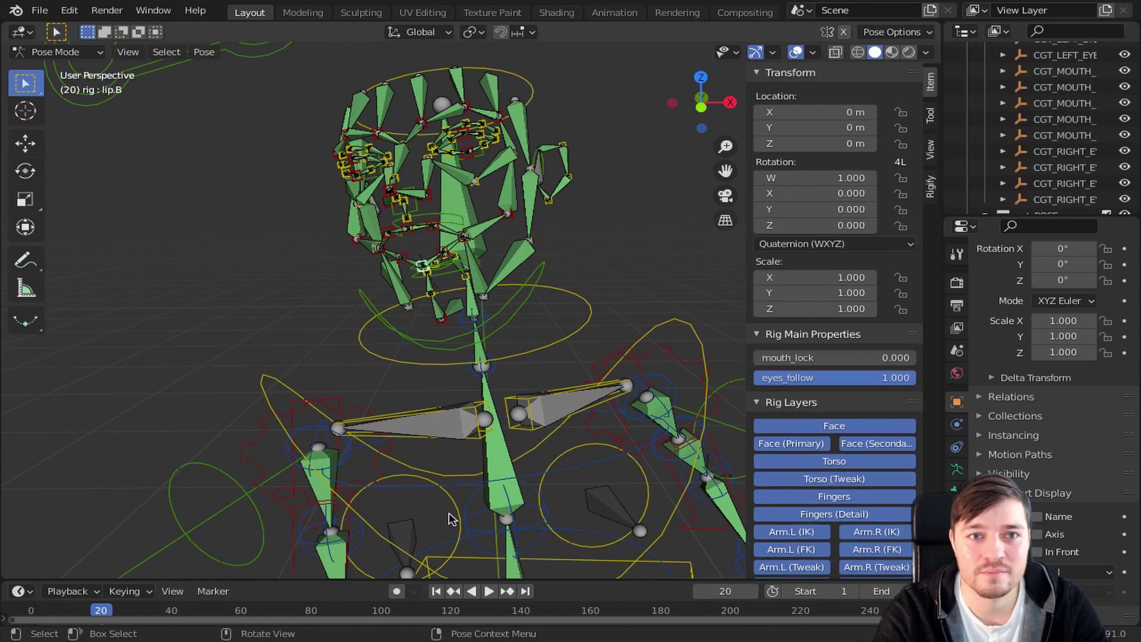
pyautogui.hotkey('shift', 'Left')
pyautogui.press(',')
pyautogui.press(',')
pyautogui.click(588, 366)
pyautogui.press('g')
pyautogui.press('z')
pyautogui.press('y')
pyautogui.click(568, 351)
pyautogui.hotkey('shift', 'Right')
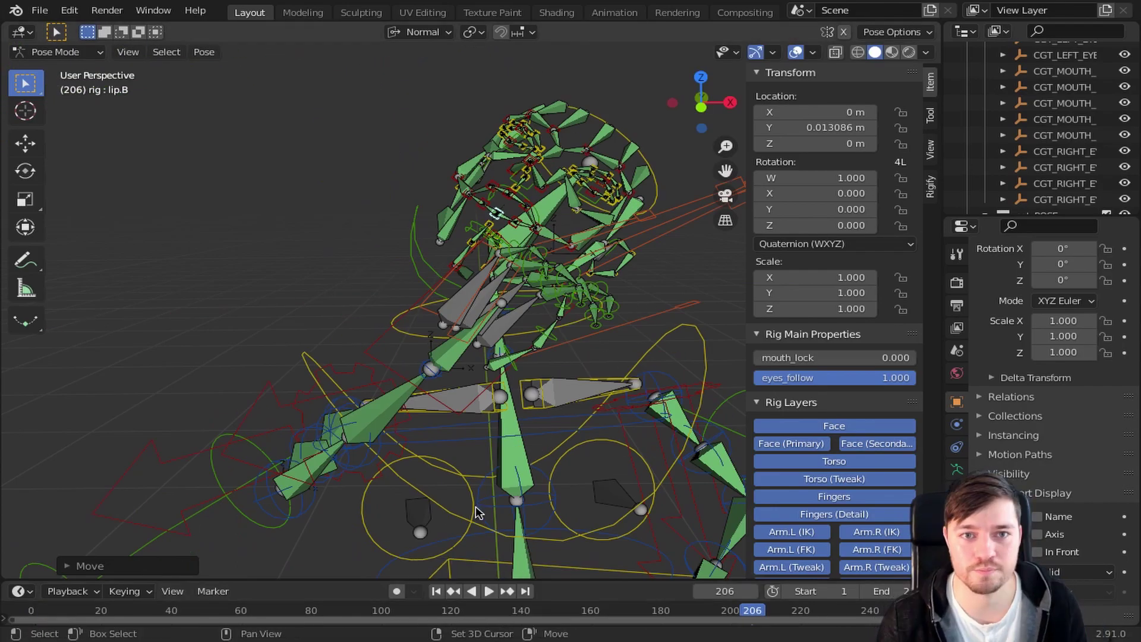
pyautogui.scroll(-2, 475, 508)
pyautogui.hotkey('shift', 'Left')
# Step: Rotate hand_ik.R about its Z axis and play the animation
pyautogui.moveTo(475, 508); pyautogui.dragTo(499, 469, button='middle')
pyautogui.click(399, 467)
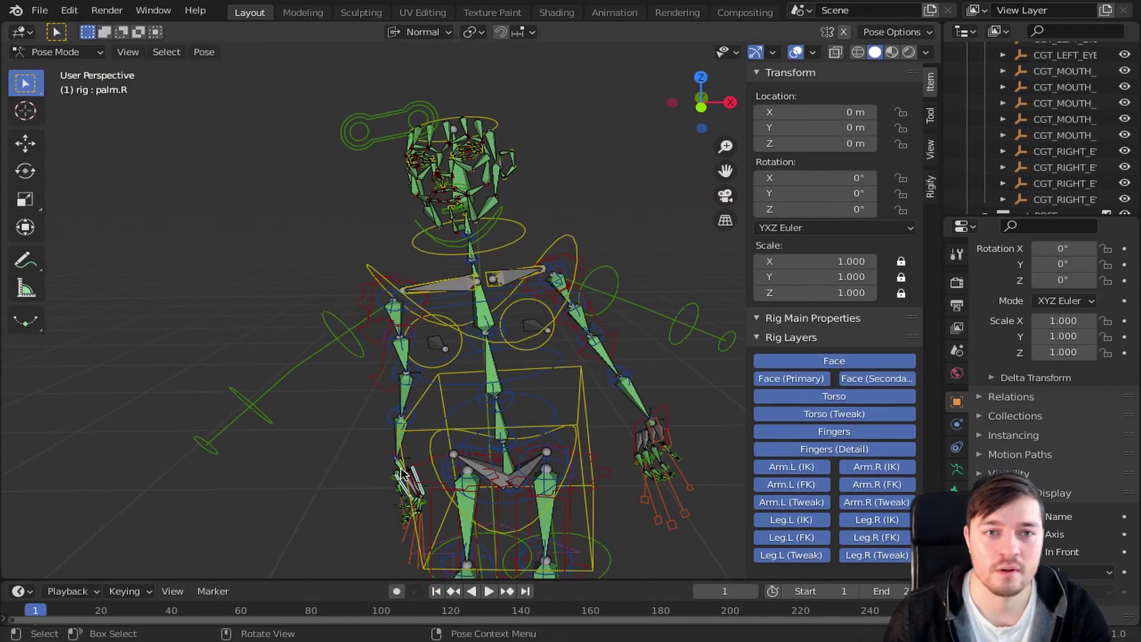
pyautogui.click(403, 473)
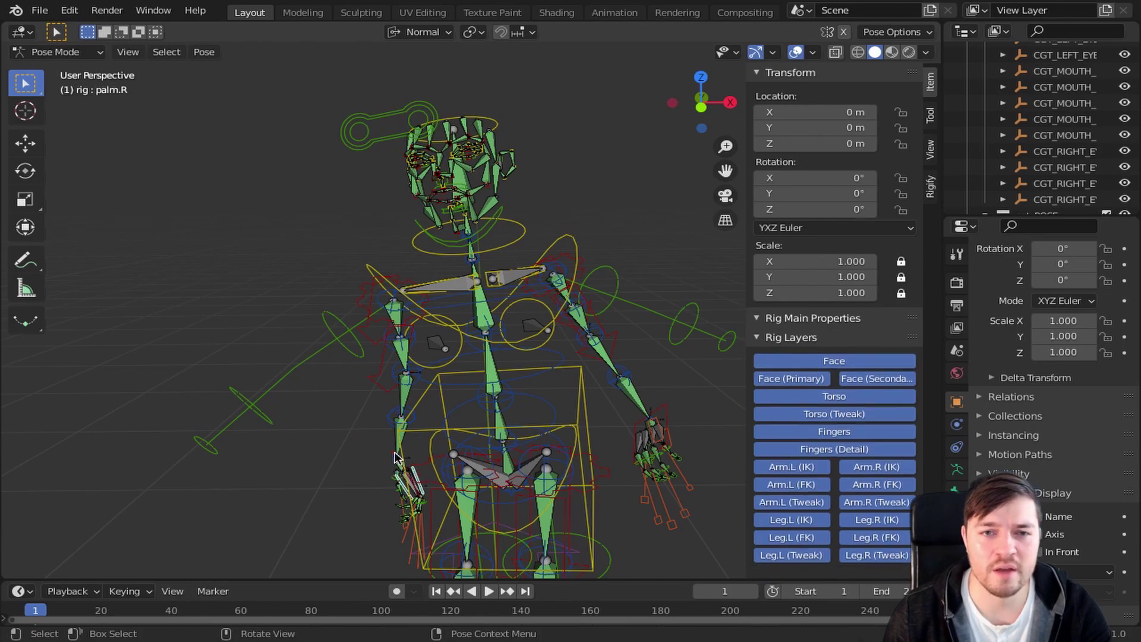
pyautogui.click(414, 466)
pyautogui.press('r')
pyautogui.press('z')
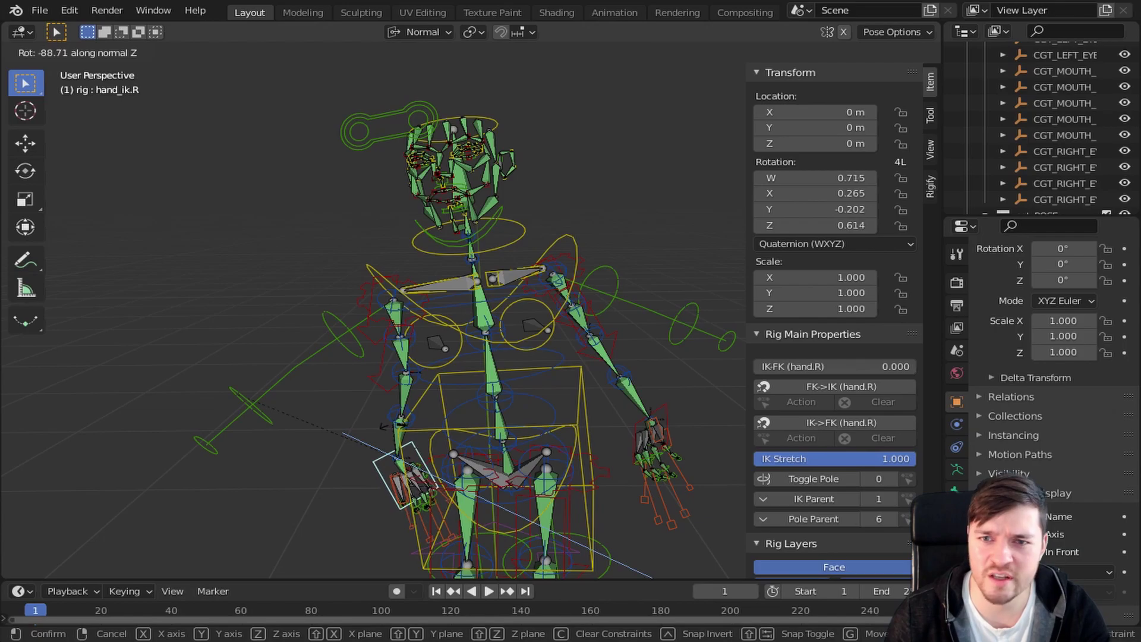
pyautogui.click(380, 439)
pyautogui.press('space')
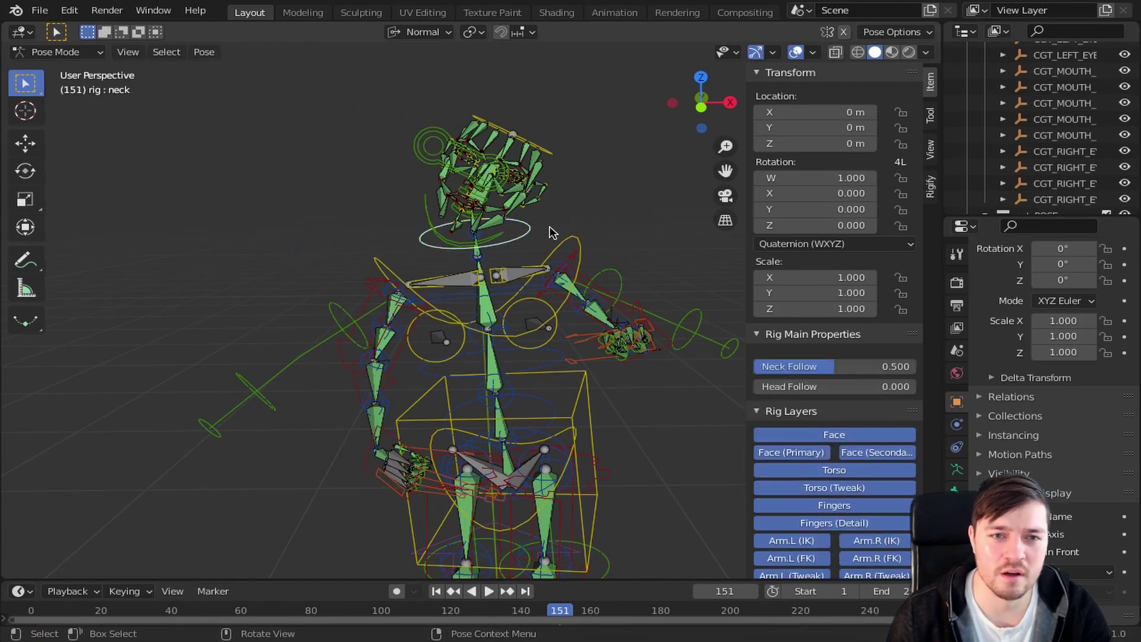
# Step: Try rotating the neck and moving the eyes control and hand_ik.R, cancelling the test moves
pyautogui.press('r')
pyautogui.press('z')
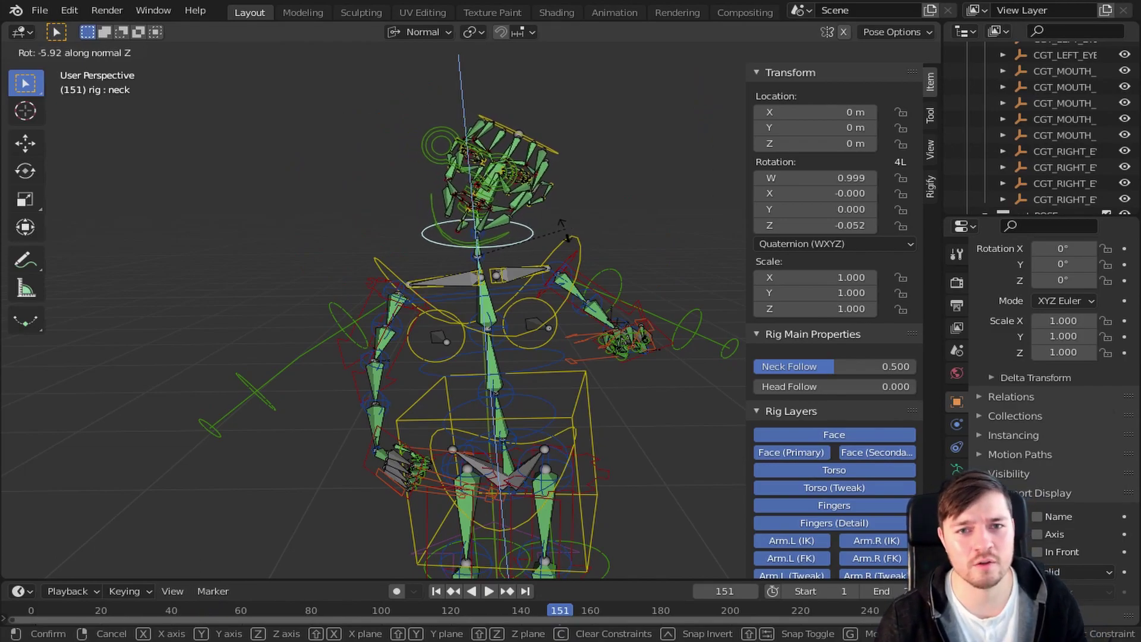
pyautogui.rightClick(565, 223)
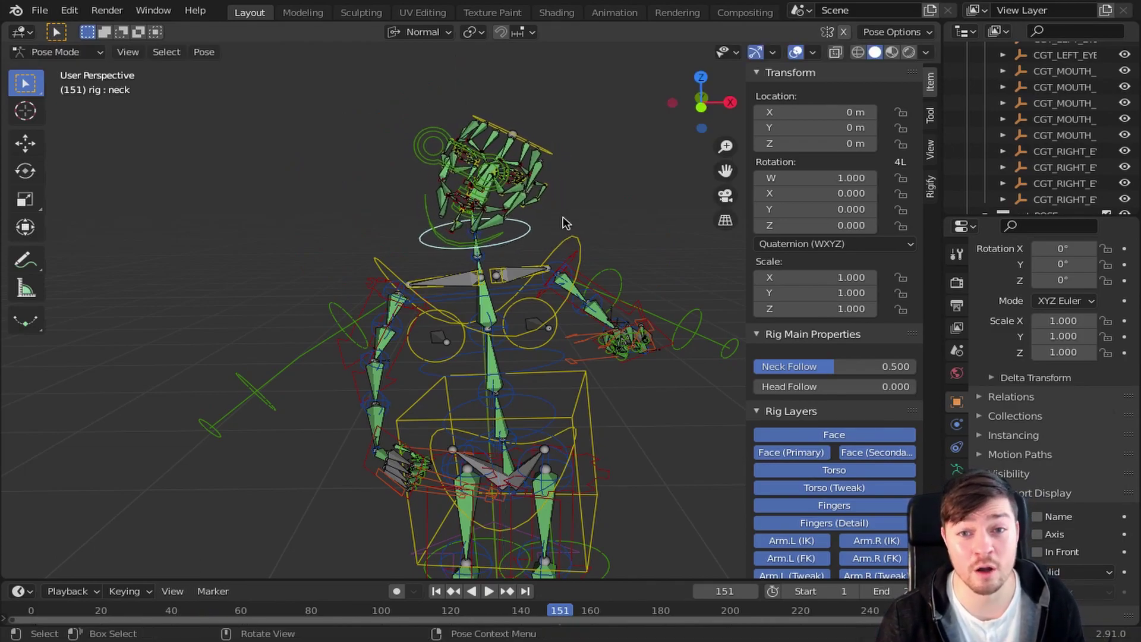
pyautogui.click(443, 170)
pyautogui.press('g')
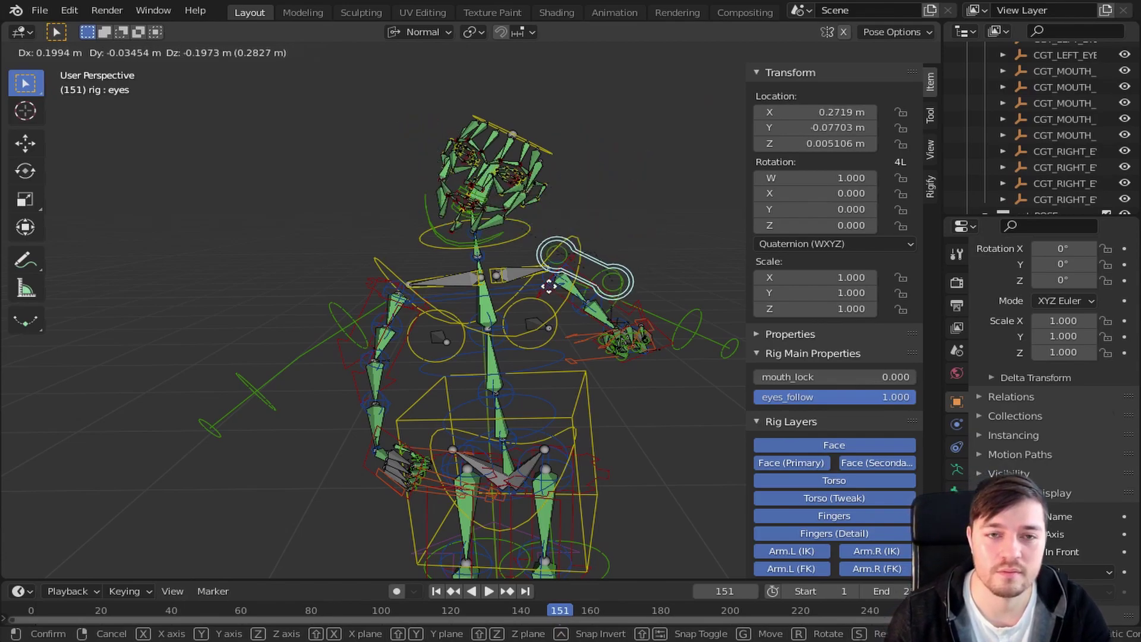
pyautogui.rightClick(585, 267)
pyautogui.click(404, 469)
pyautogui.press('g')
pyautogui.rightClick(541, 281)
# Step: Show hand_ik.R's Bone Constraints: Copy constraints targeting CGT drivers, World to Local Space
pyautogui.scroll(-3, 542, 281)
pyautogui.moveTo(541, 281); pyautogui.dragTo(471, 344, button='middle')
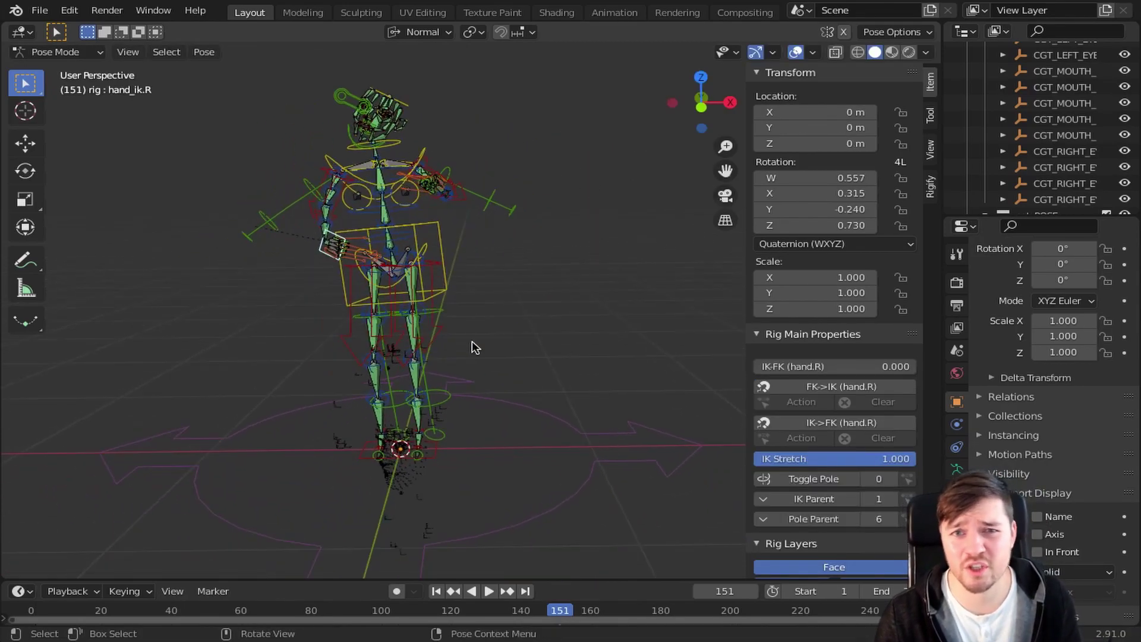
pyautogui.click(957, 512)
pyautogui.scroll(4, 1013, 422)
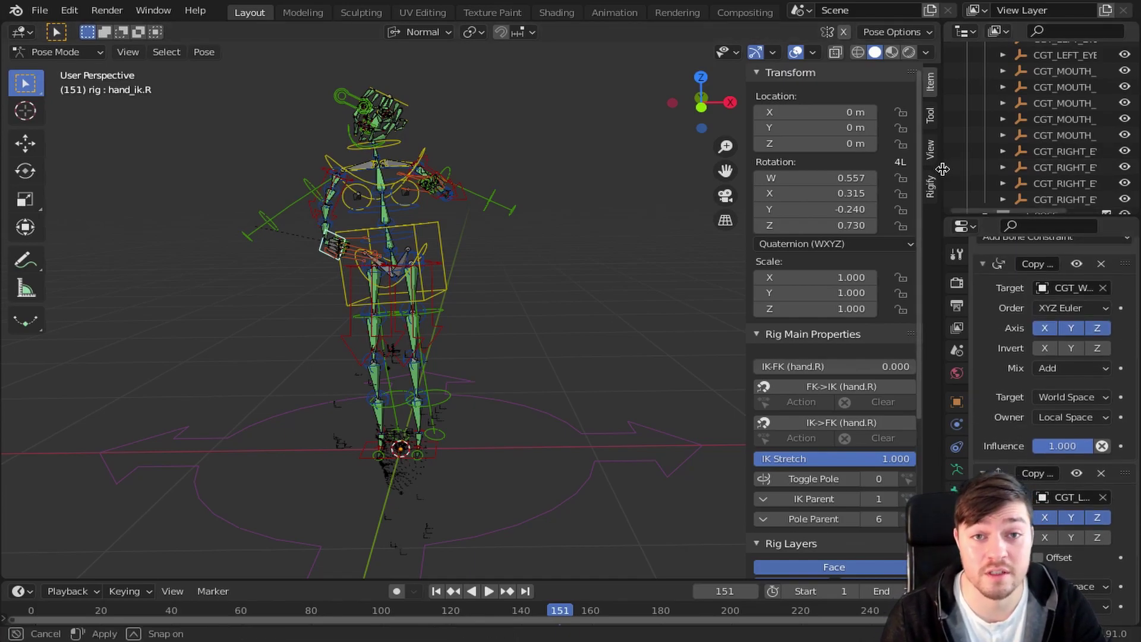
# Step: Widen the side panels, keep the Copy Location target, and search the outliner for 'left_hand'
pyautogui.moveTo(942, 169); pyautogui.dragTo(843, 169)
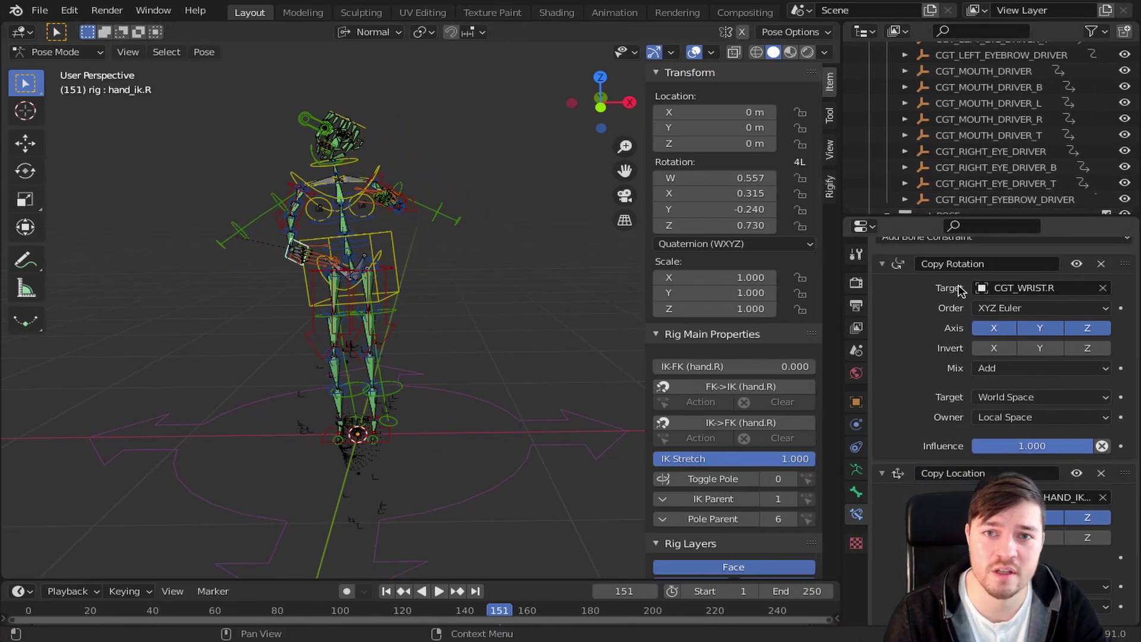
pyautogui.scroll(-5, 958, 289)
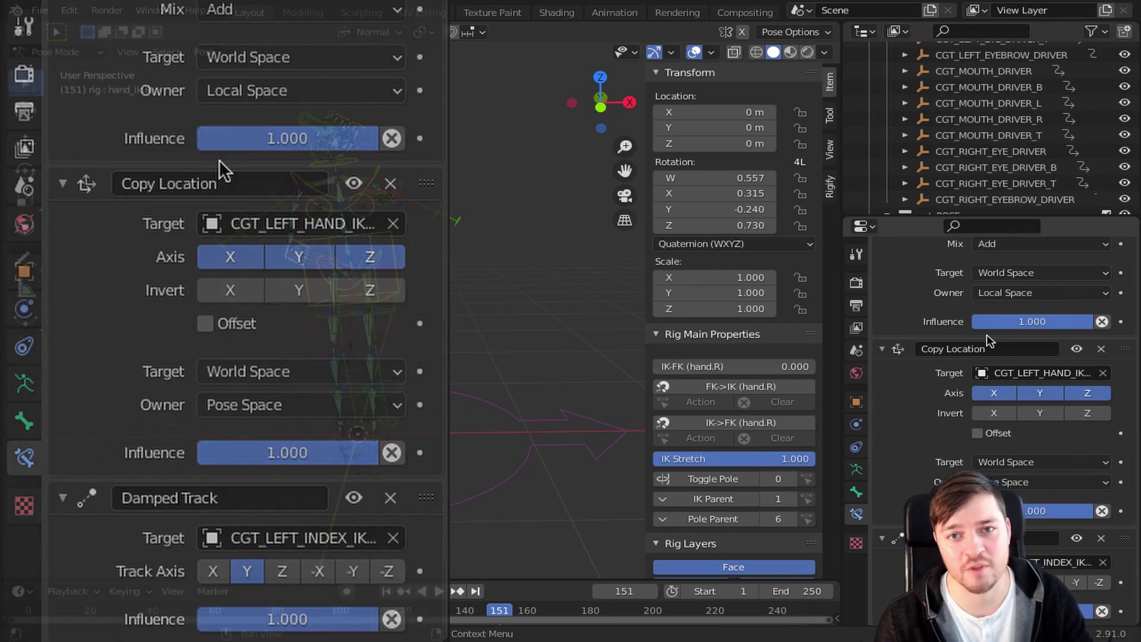
pyautogui.click(1017, 374)
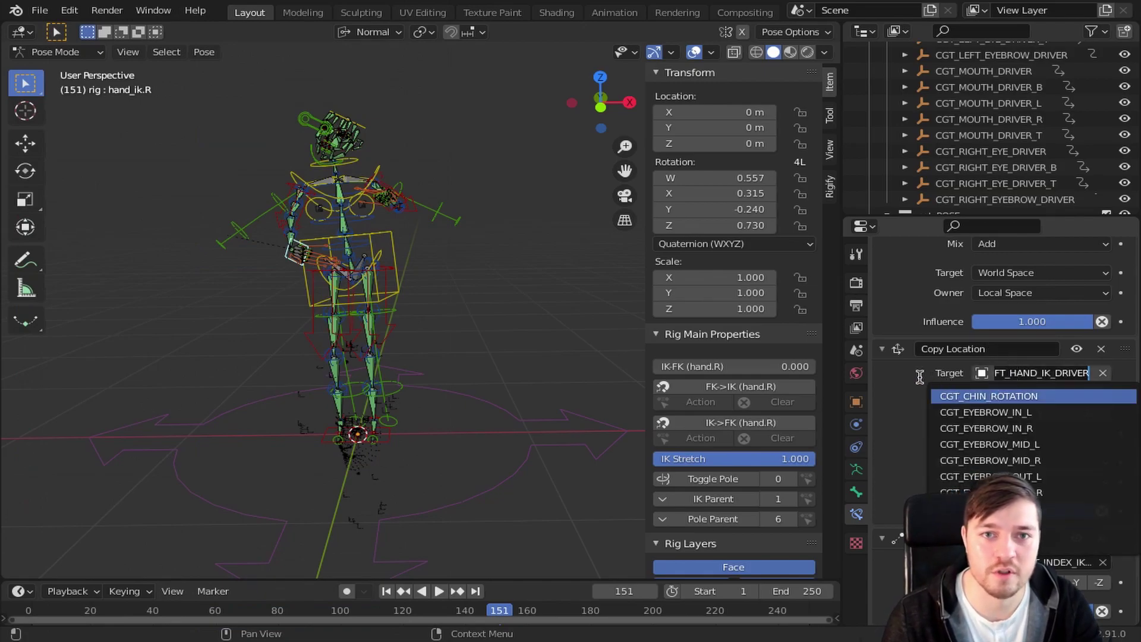
pyautogui.press('Return')
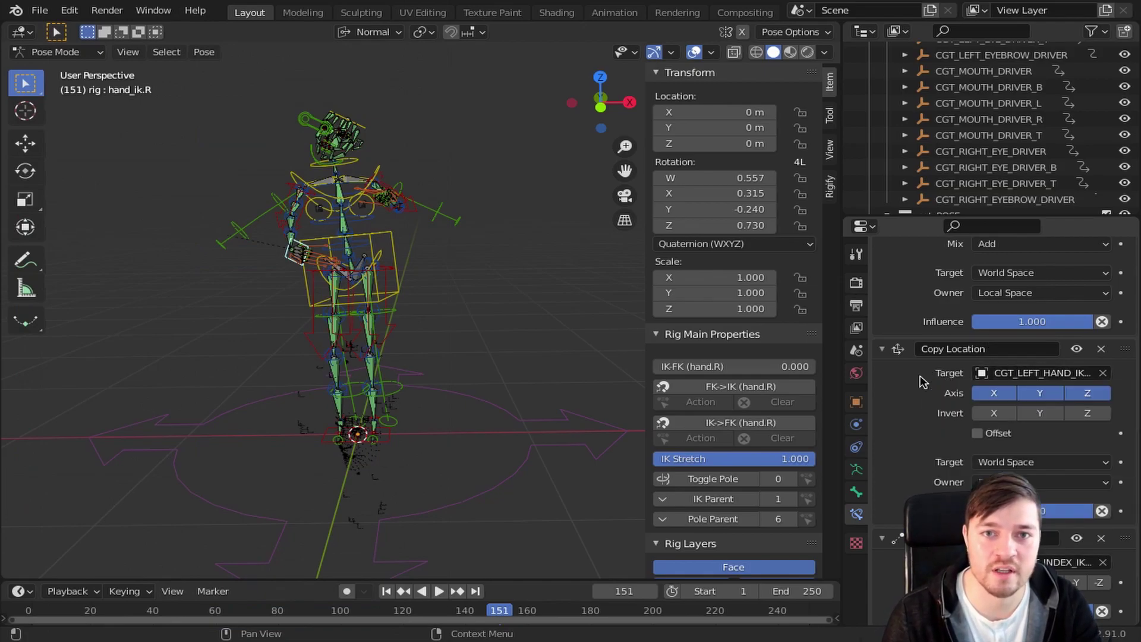
pyautogui.click(976, 31)
pyautogui.write('left')
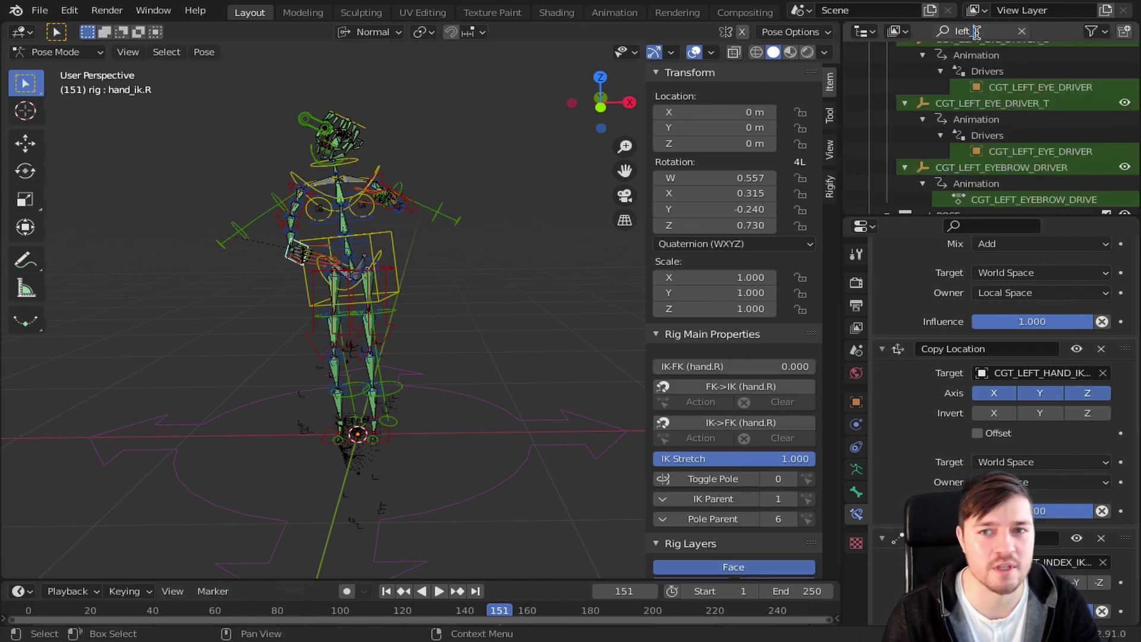
pyautogui.write('_hand')
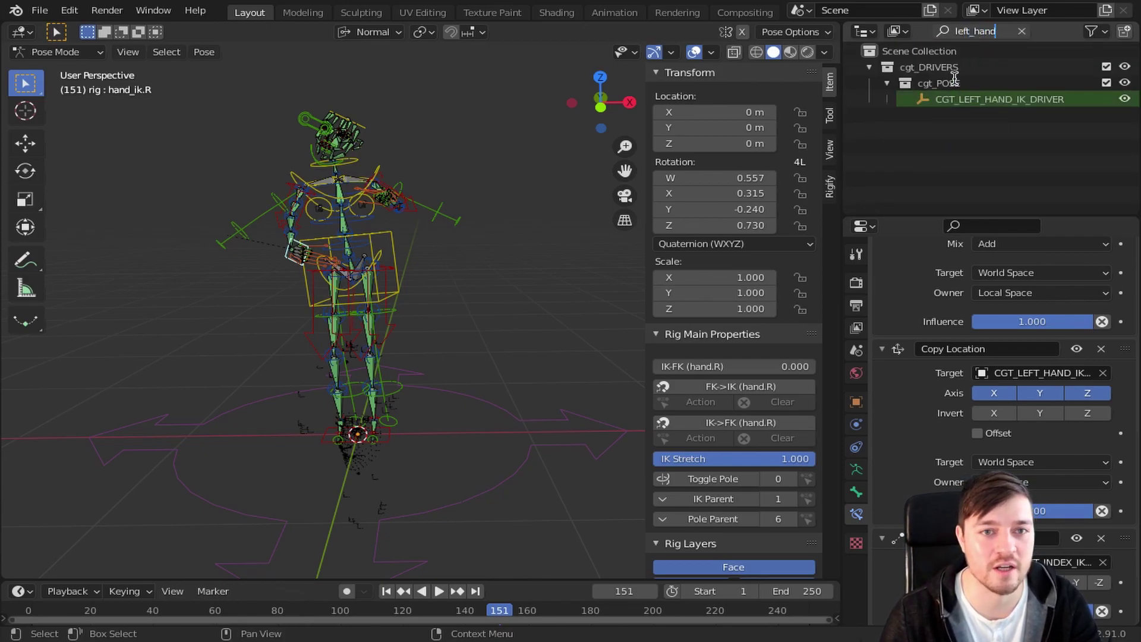
# Step: Return to Object Mode and select CGT_LEFT_HAND_IK_DRIVER
pyautogui.click(85, 53)
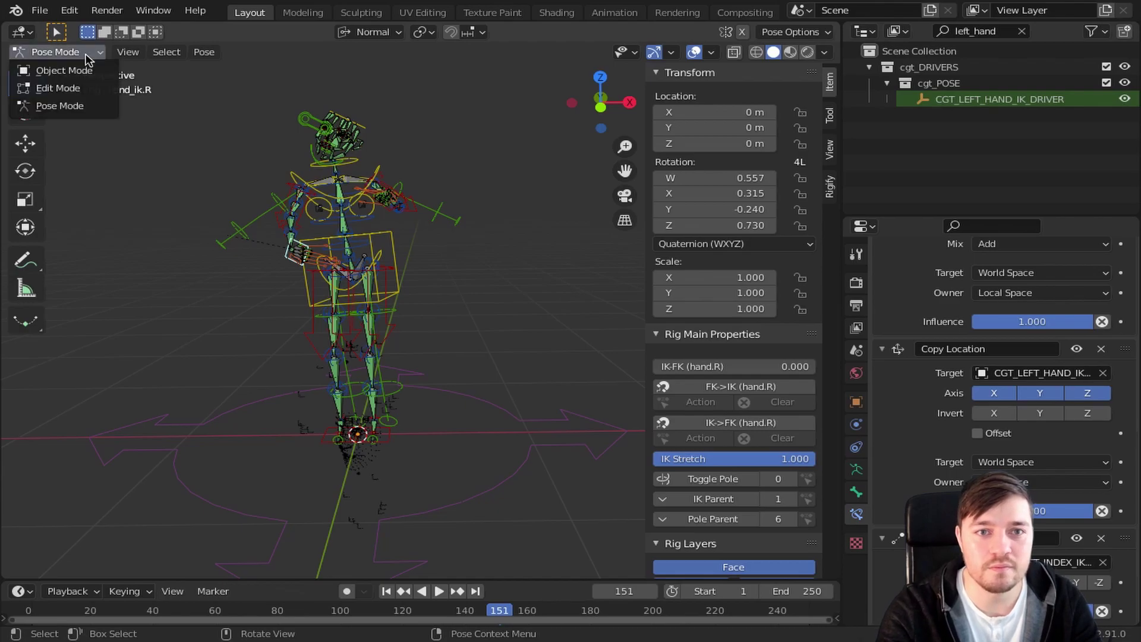
pyautogui.click(74, 71)
pyautogui.click(1023, 100)
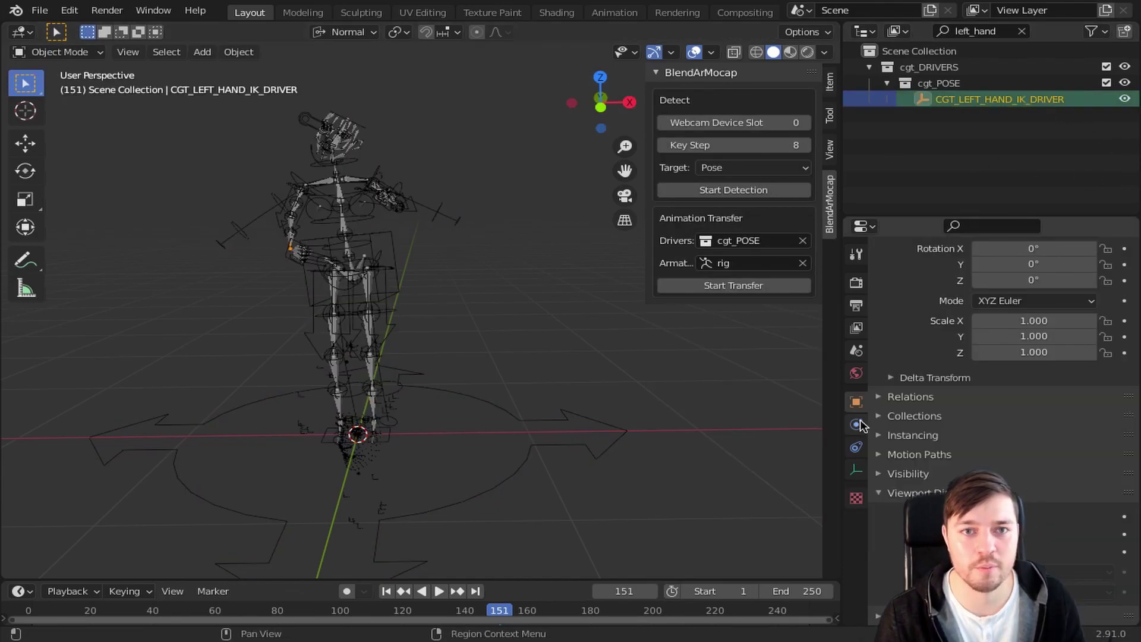
pyautogui.scroll(5, 950, 392)
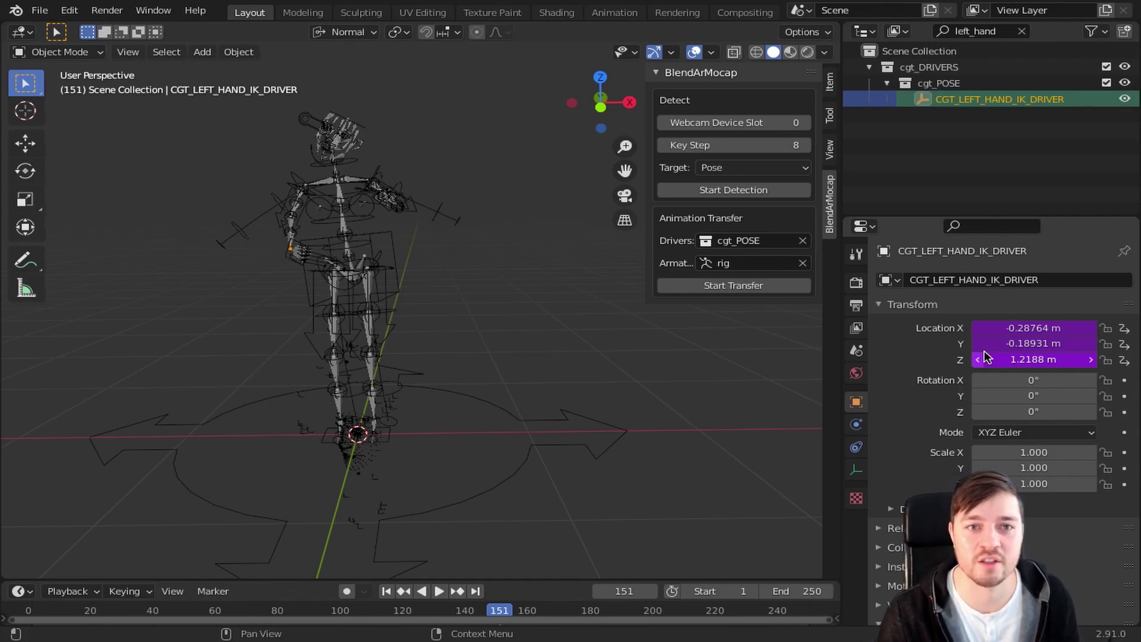
# Step: Delete the 2 after '+0.' in its Location Z driver expression, raising the value to 1.395
pyautogui.rightClick(1016, 359)
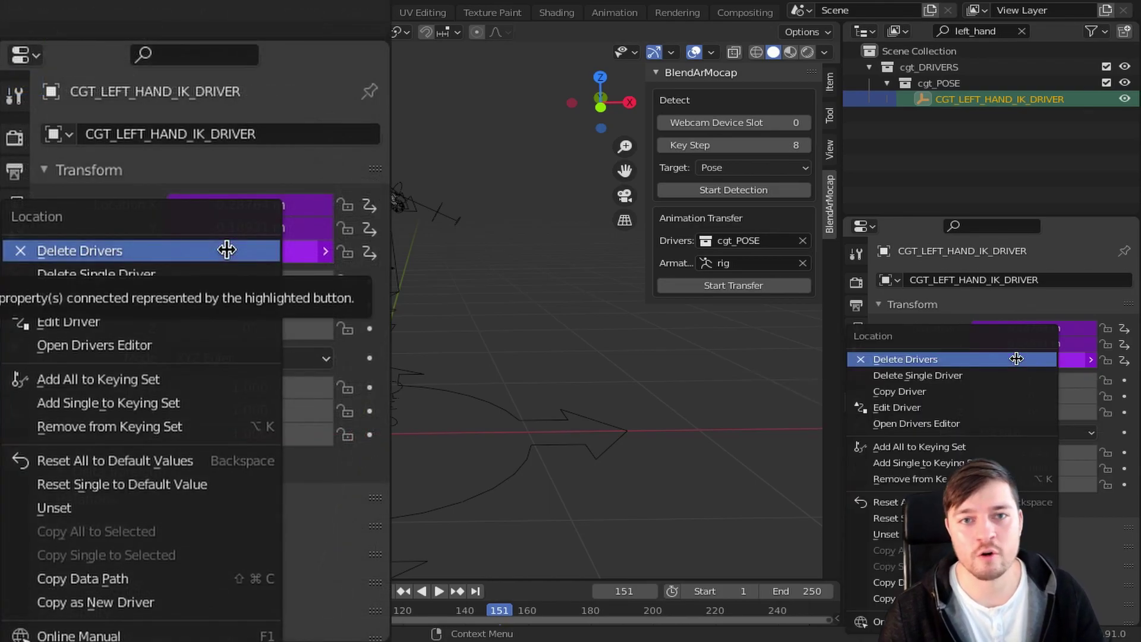
pyautogui.click(981, 406)
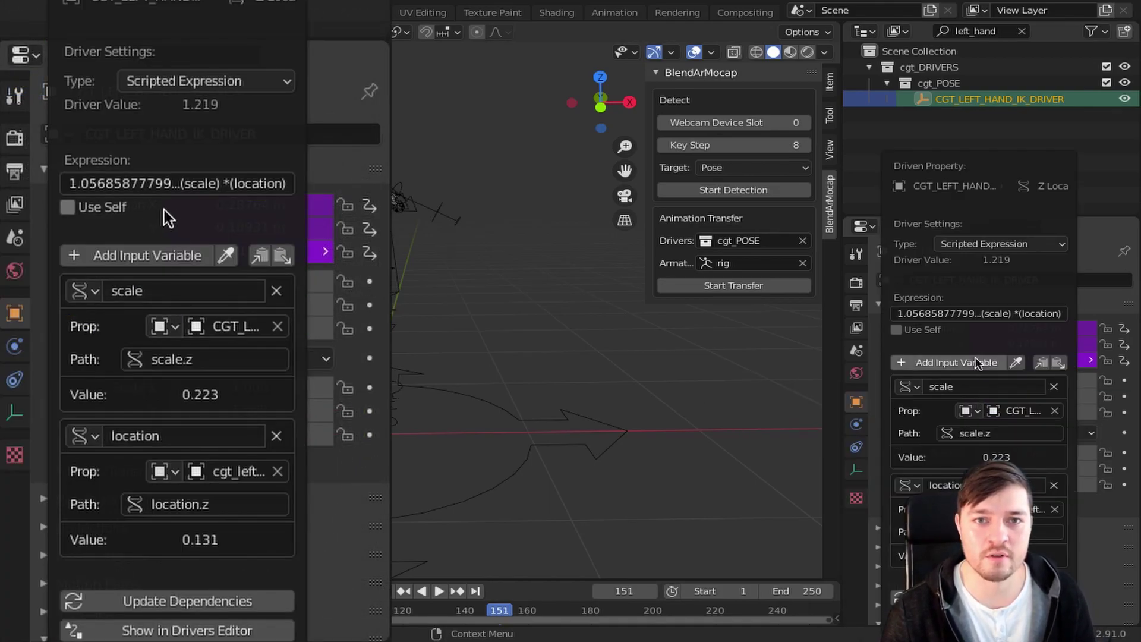
pyautogui.click(944, 313)
pyautogui.press('Home')
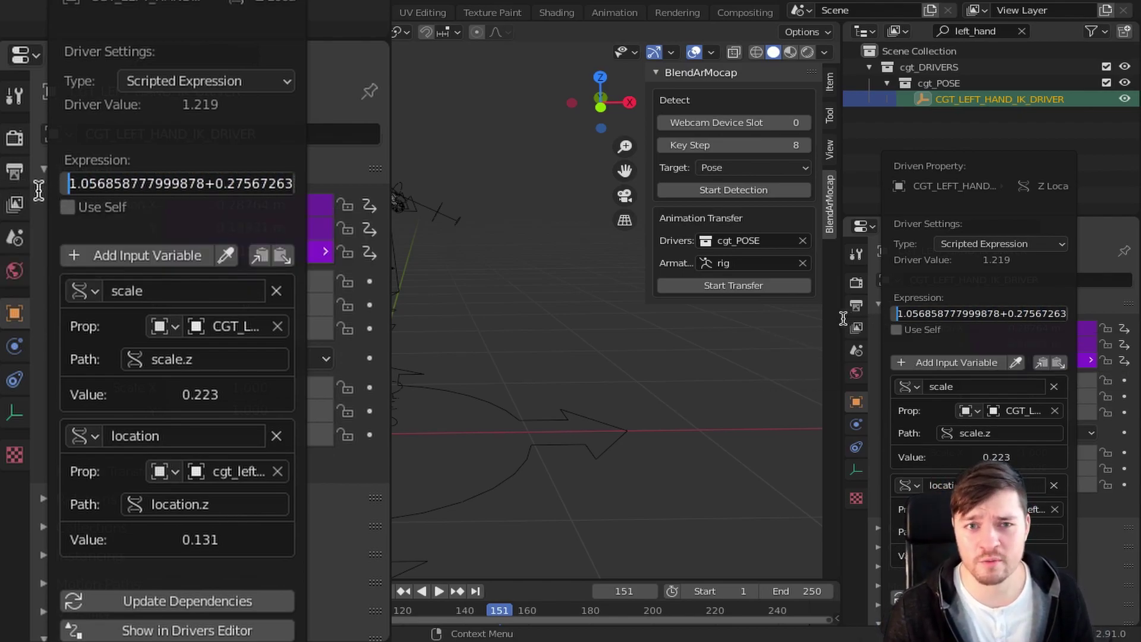
pyautogui.click(905, 315)
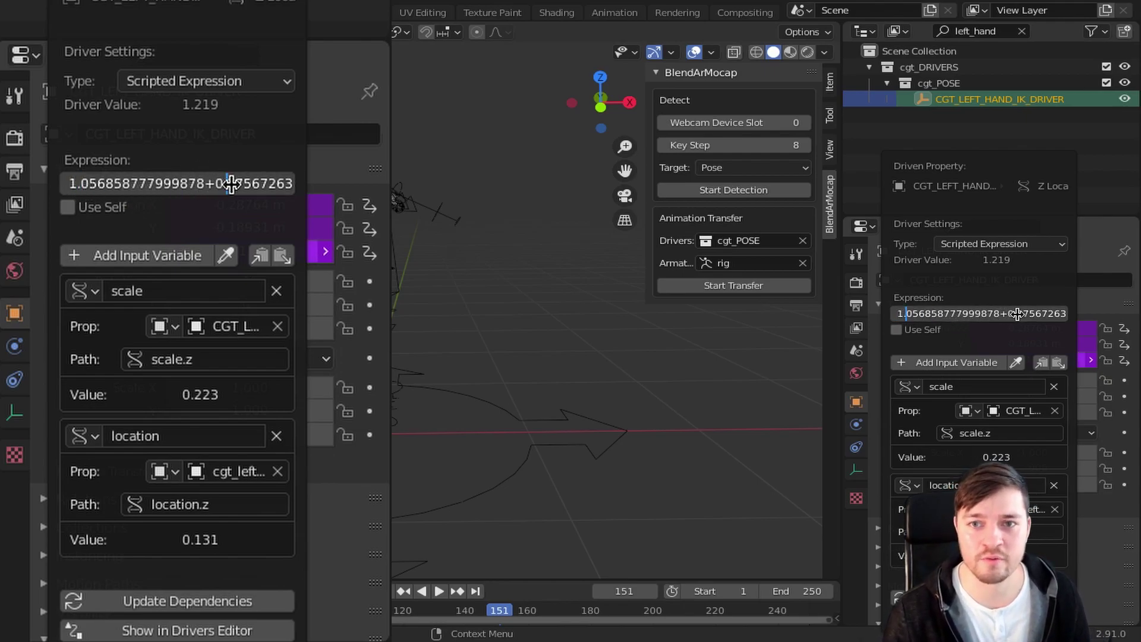
pyautogui.click(1021, 314)
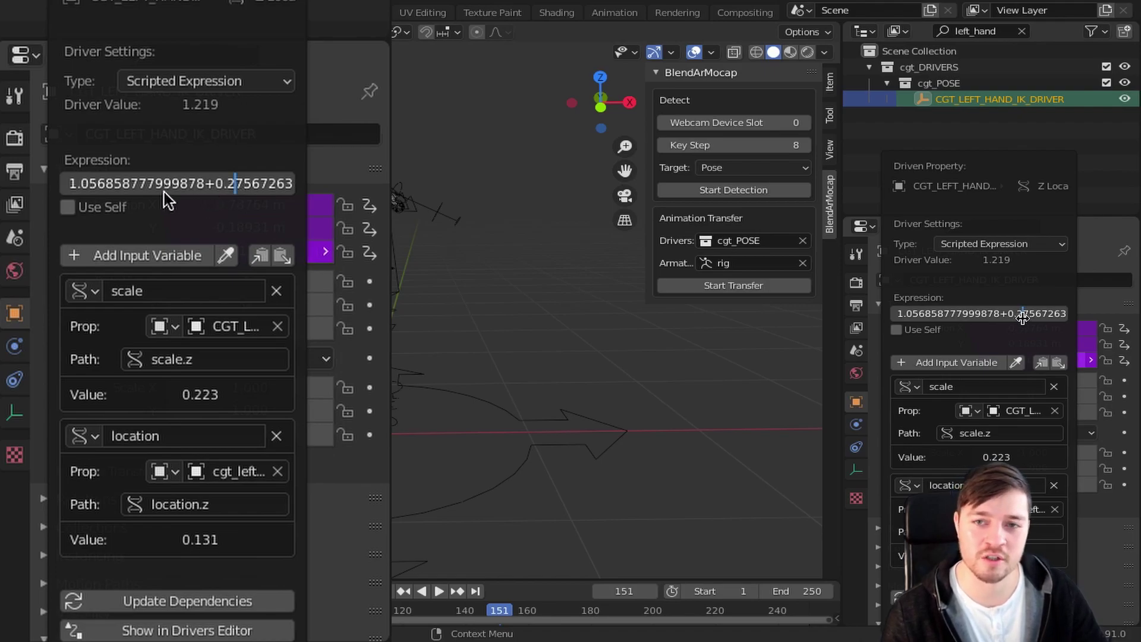
pyautogui.press('End')
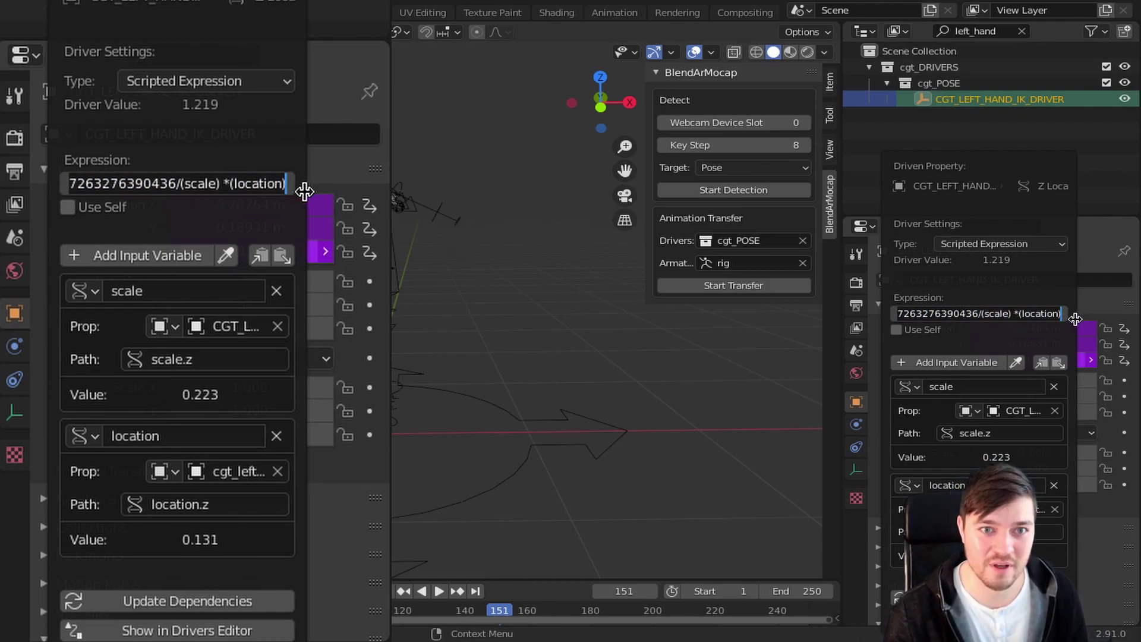
pyautogui.press('Home')
pyautogui.click(968, 314)
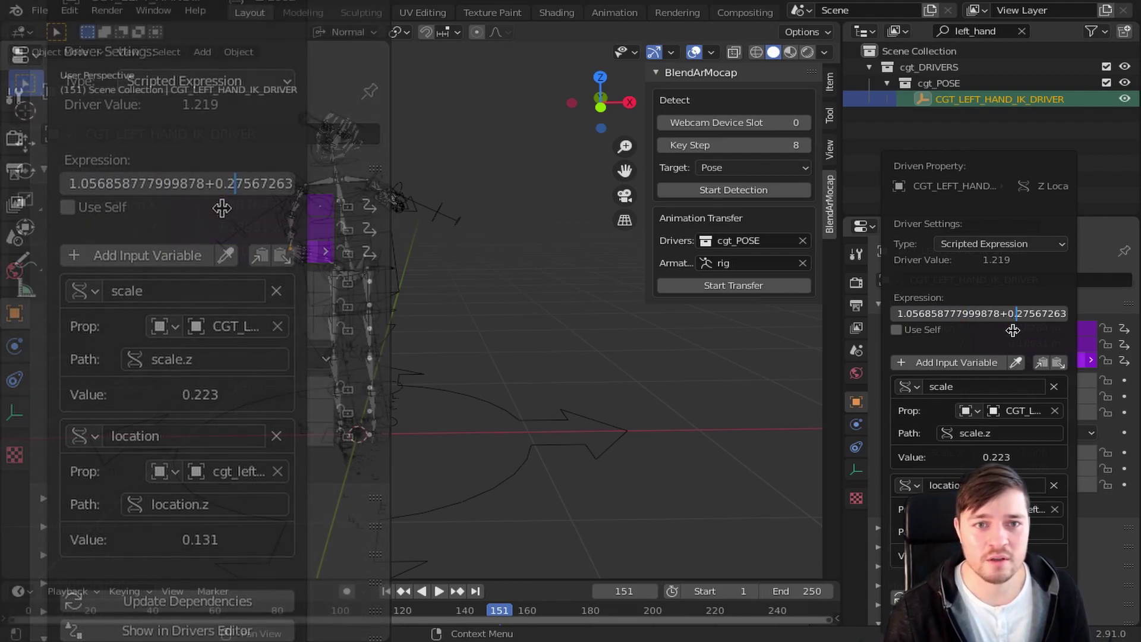
pyautogui.press('Delete')
pyautogui.press('Return')
# Step: Play briefly, then change the Location Z driver offset to 0.17756726
pyautogui.press('space')
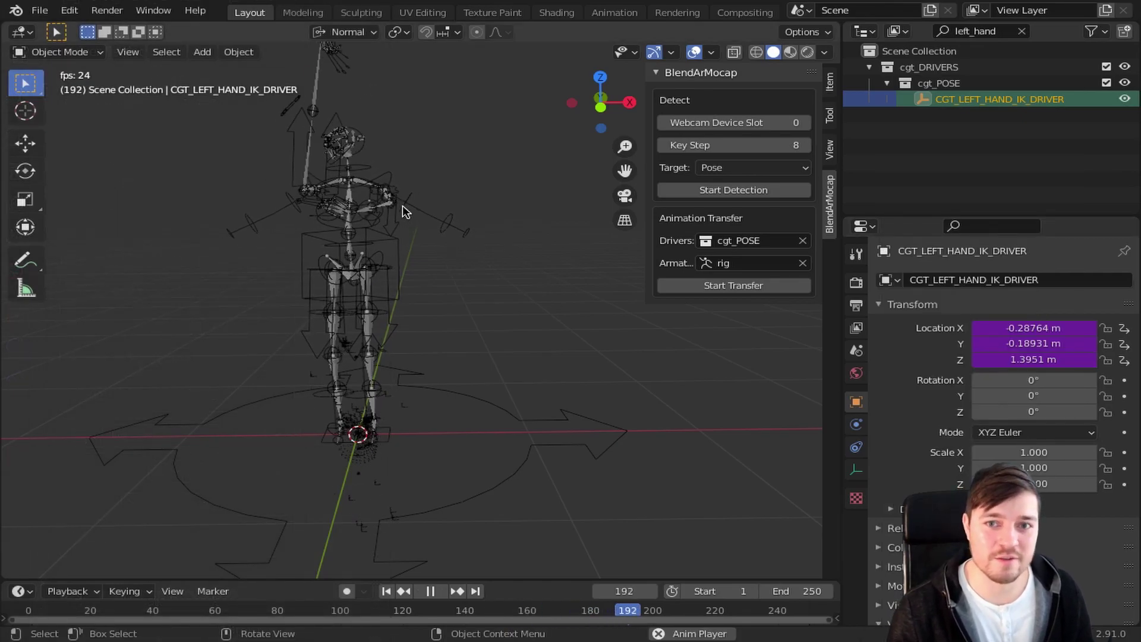
pyautogui.press('space')
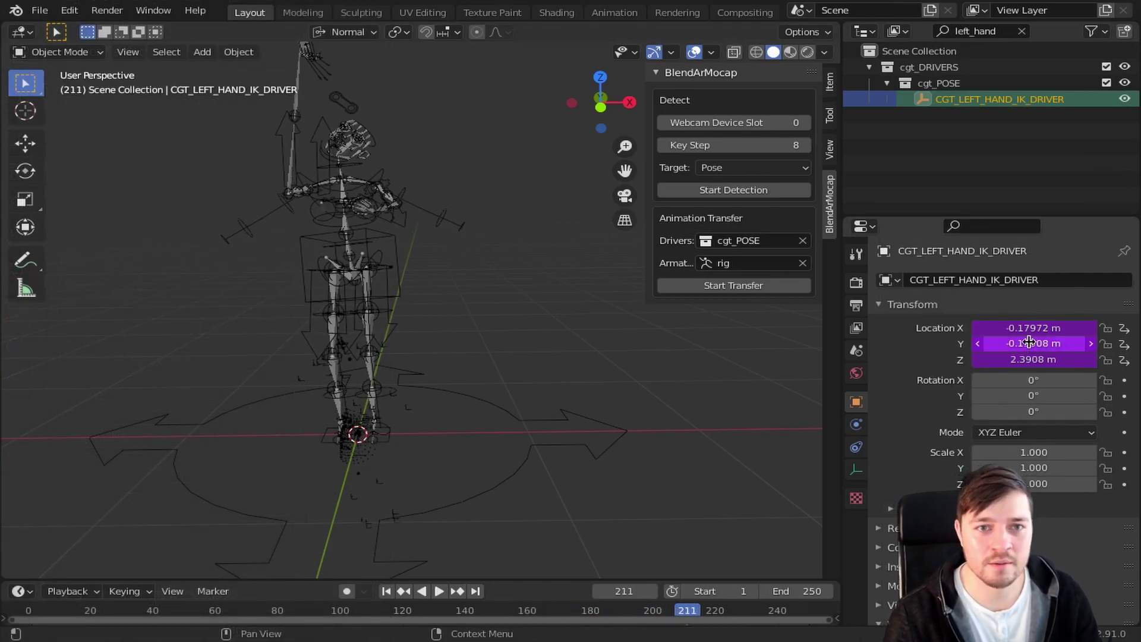
pyautogui.hotkey('ctrl', 'd')
pyautogui.click(974, 313)
pyautogui.press('Home')
pyautogui.click(1061, 313)
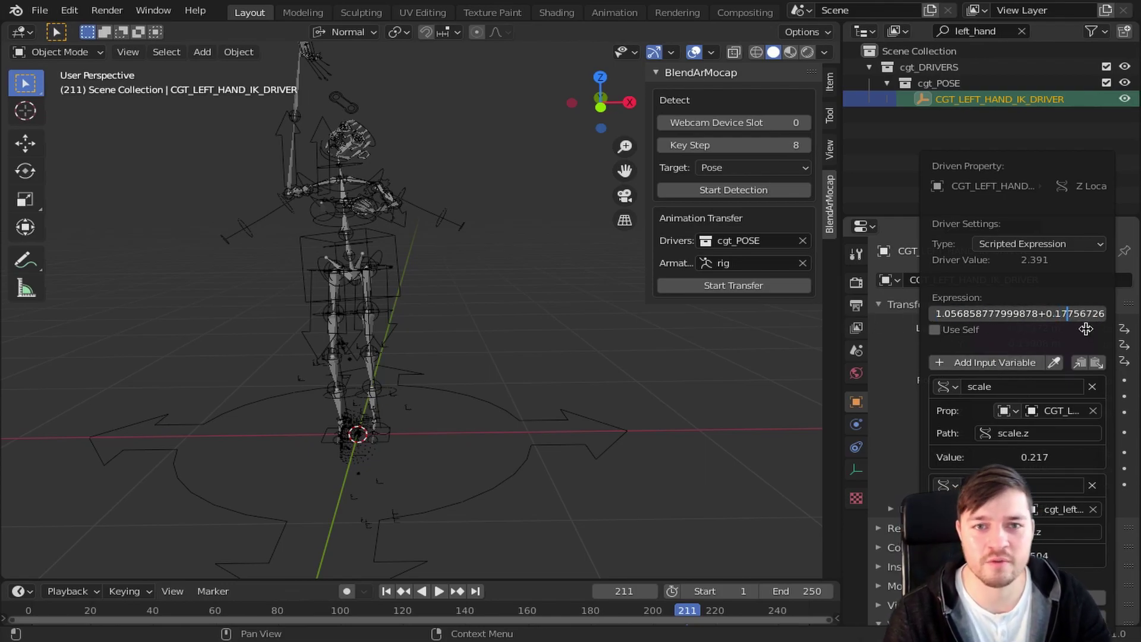
pyautogui.press('Return')
# Step: Play back and stop at frame 89 to check the arm, Location Z 1.5436 m
pyautogui.press('space')
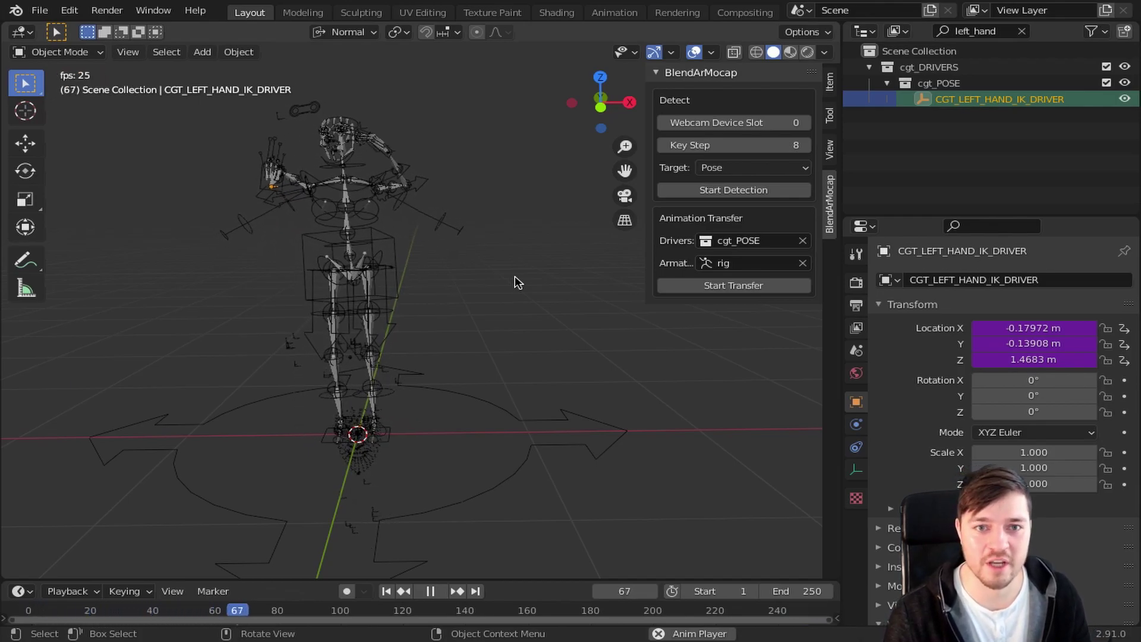
pyautogui.press('space')
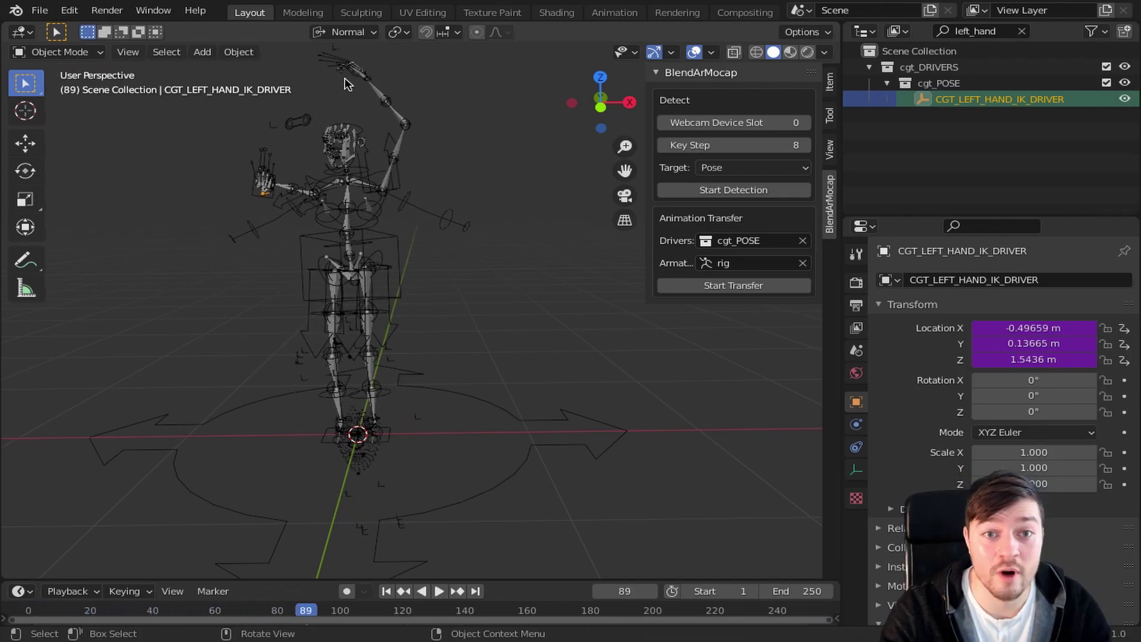
pyautogui.moveTo(348, 83); pyautogui.dragTo(535, 123, button='middle')
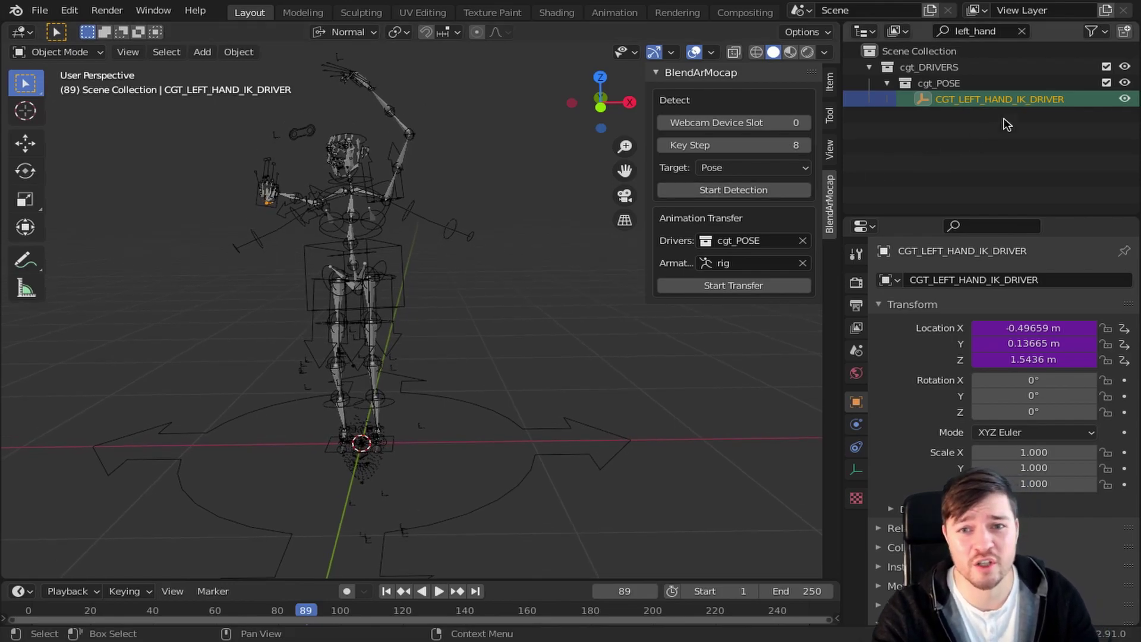
# Step: Filter the outliner to 'right_hand' and edit CGT_RIGHT_HAND_IK_DRIVER's Location Z expression offset
pyautogui.click(979, 31)
pyautogui.hotkey('ctrl', 'a')
pyautogui.write('right_hand')
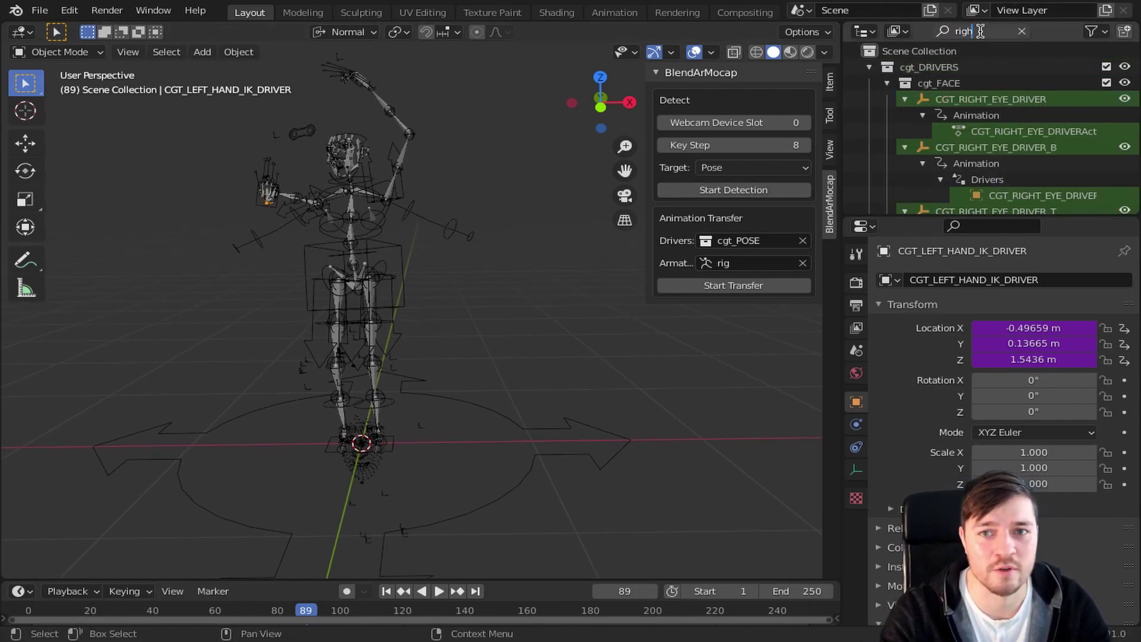
pyautogui.click(975, 99)
pyautogui.rightClick(983, 360)
pyautogui.click(983, 360)
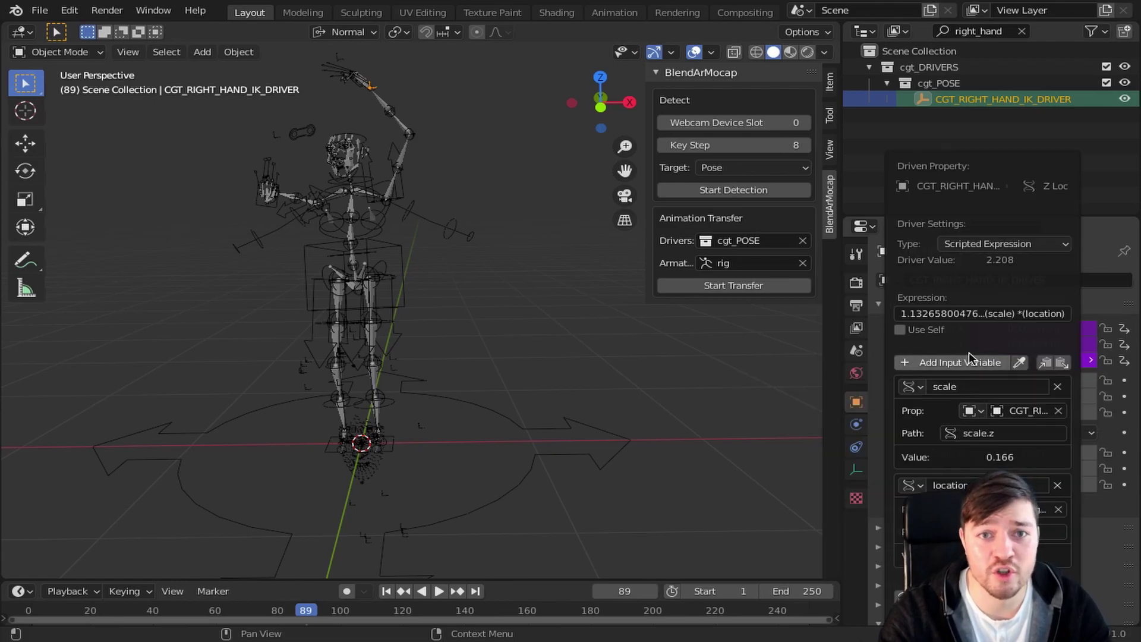
pyautogui.click(986, 313)
pyautogui.click(1032, 313)
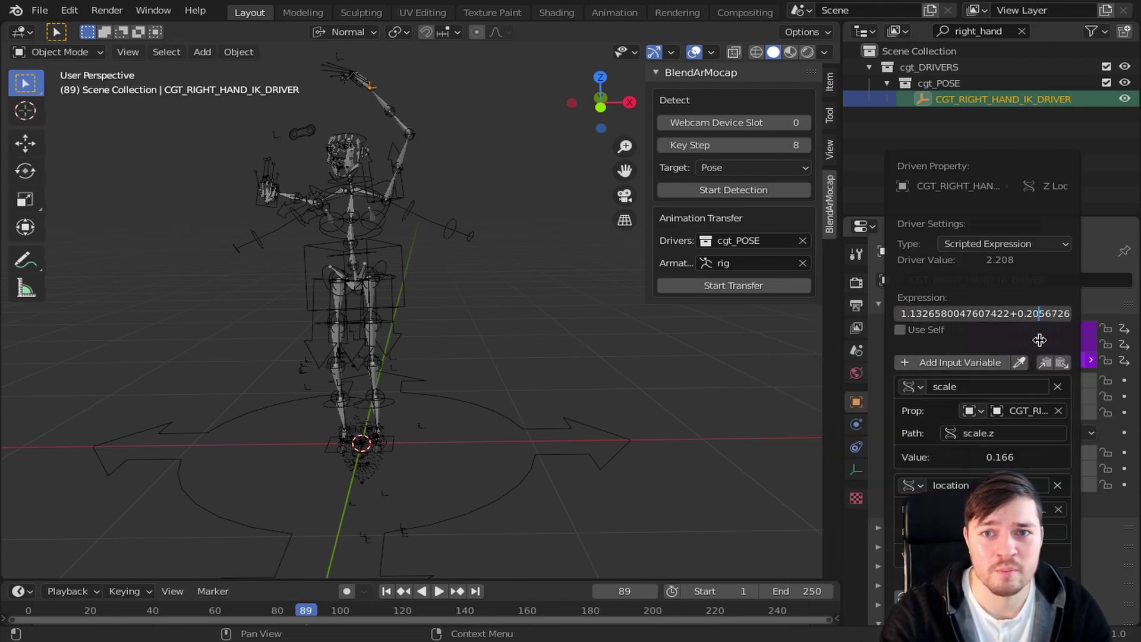
pyautogui.press('Return')
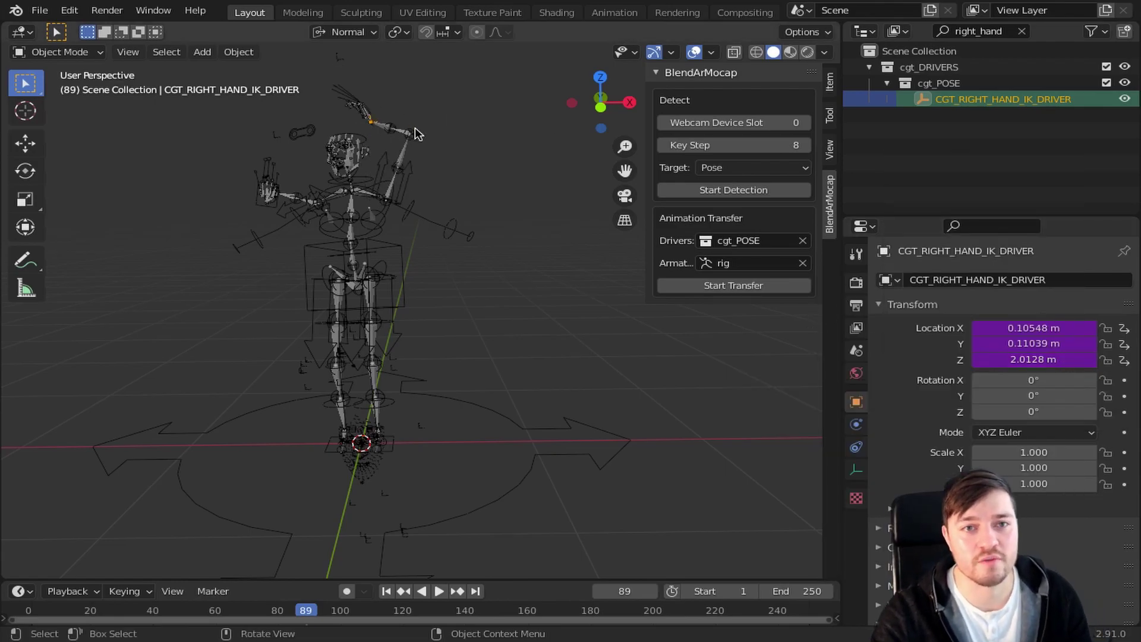
# Step: Filter by 'ik_driver' and paste the expression into the right-hand Location Z driver
pyautogui.hotkey('ctrl', 'f')
pyautogui.write('ik_driver')
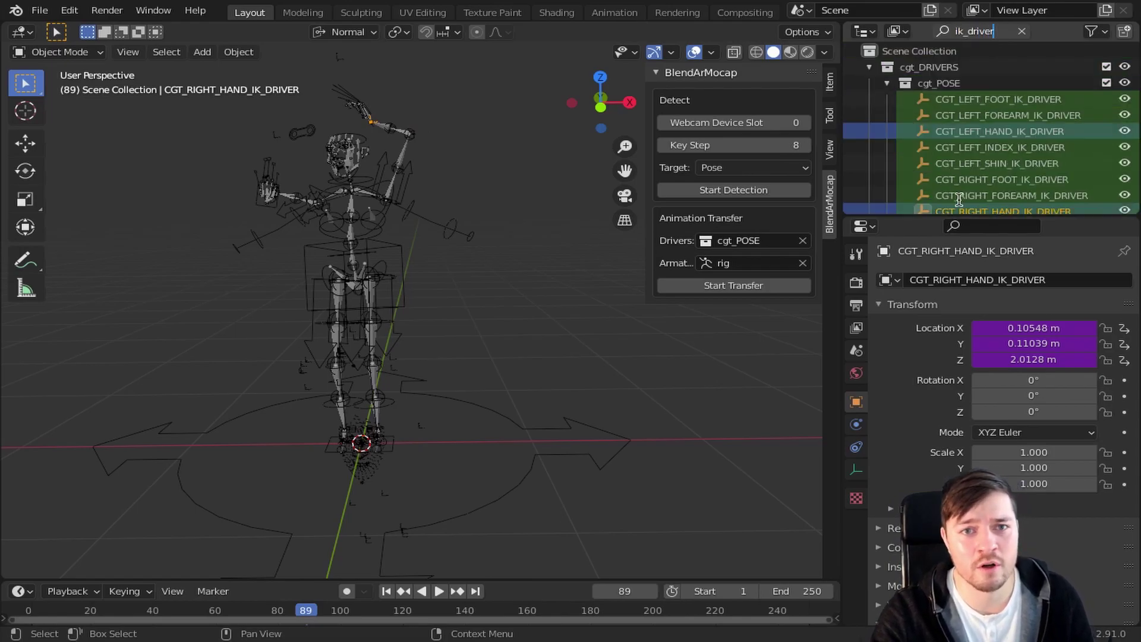
pyautogui.press('Return')
pyautogui.click(968, 197)
pyautogui.rightClick(1034, 359)
pyautogui.click(1034, 362)
pyautogui.click(1078, 313)
pyautogui.hotkey('ctrl', 'v')
pyautogui.press('Return')
# Step: Reselect CGT_RIGHT_HAND_IK_DRIVER and reopen its Location Z driver expression for editing
pyautogui.click(991, 133)
pyautogui.scroll(-2, 999, 148)
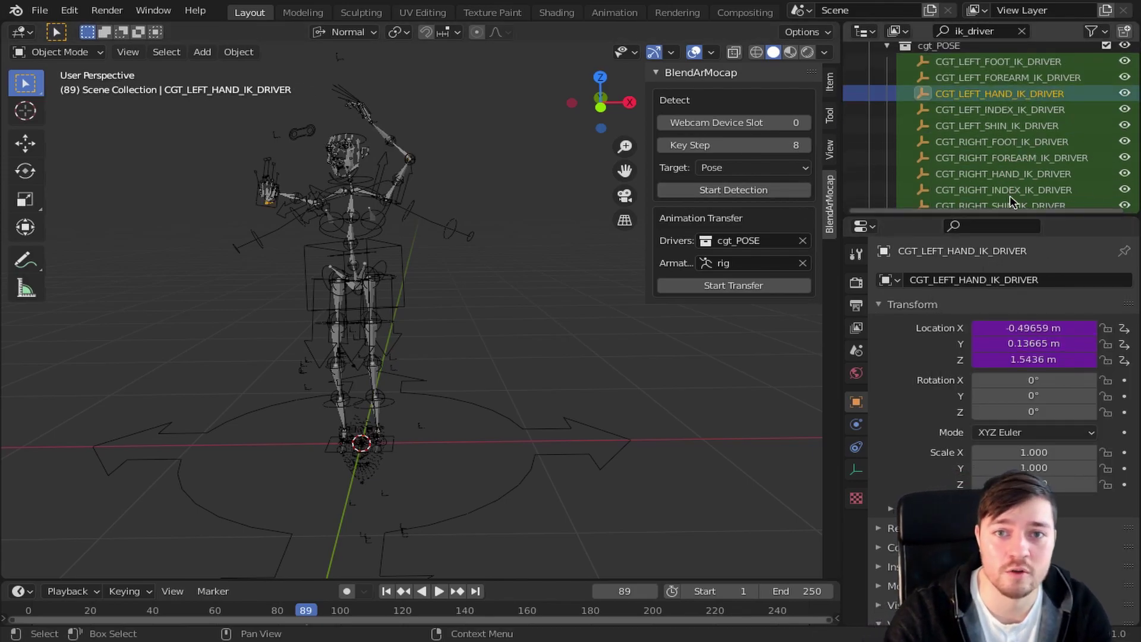
pyautogui.click(1004, 173)
pyautogui.rightClick(1017, 356)
pyautogui.click(1018, 354)
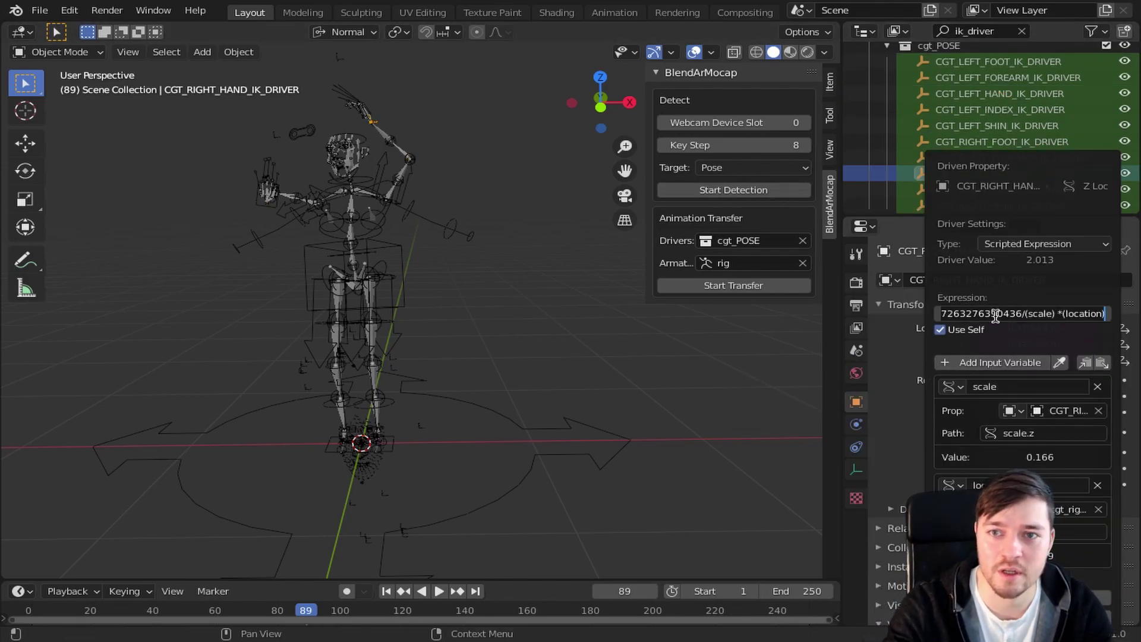
pyautogui.click(1006, 313)
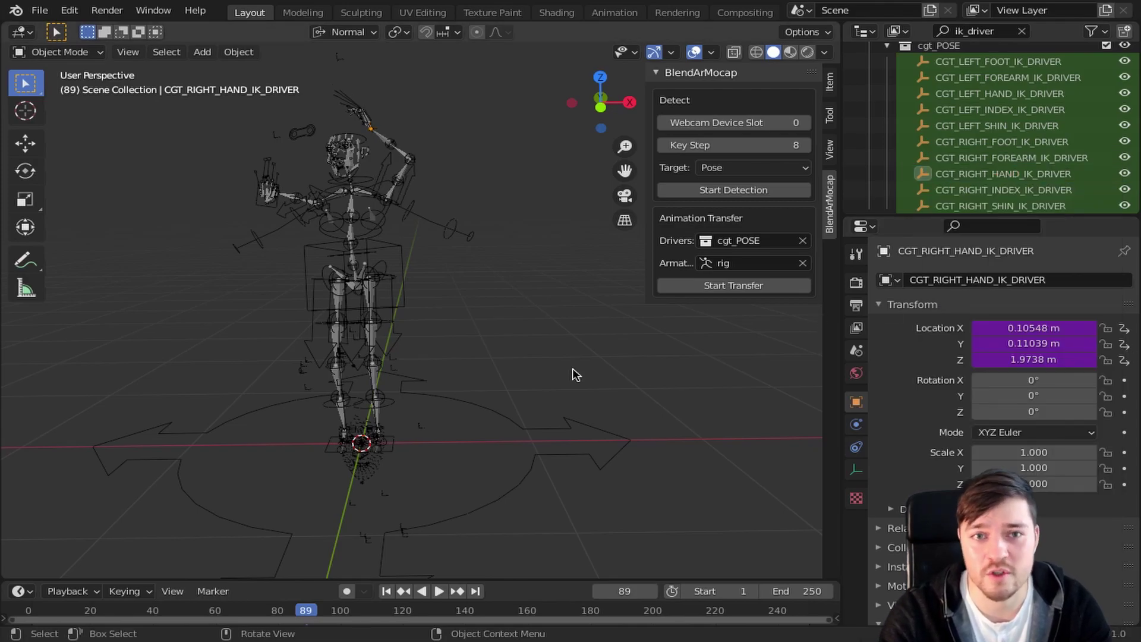
# Step: Play the timeline to frame 134, watching both arms with the adjusted hand IK drivers
pyautogui.press('space')
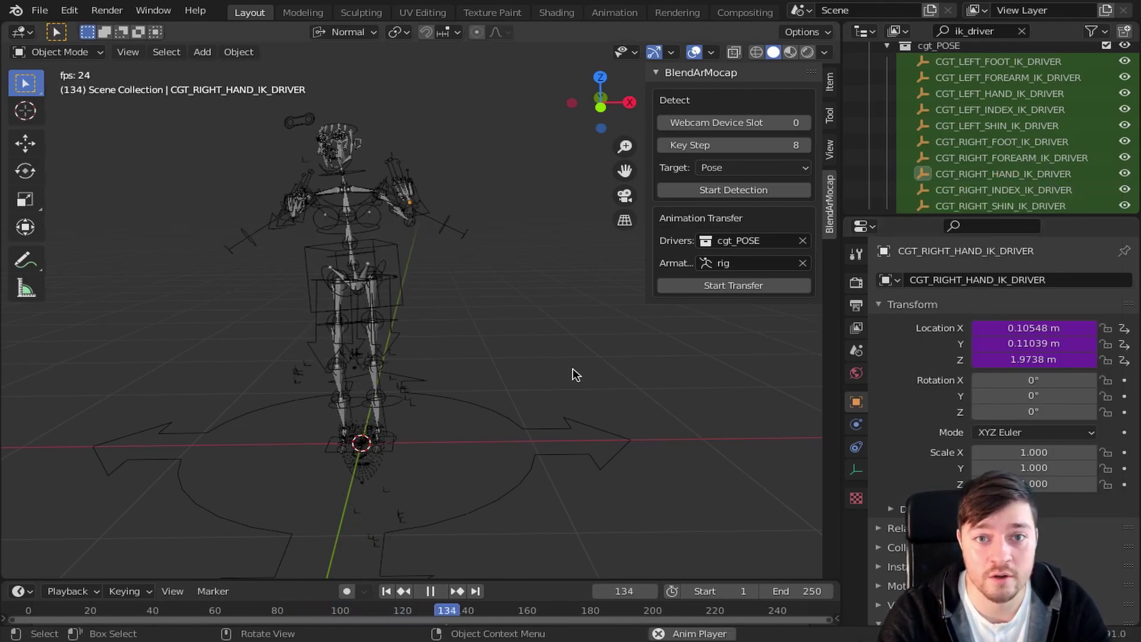